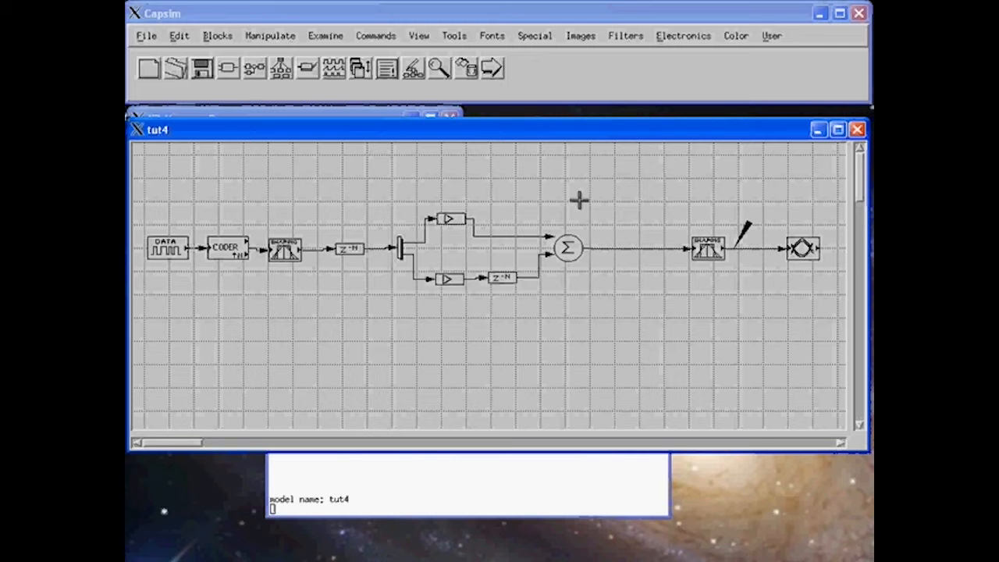
Delete the spectrum0 probe from the link after the second shaping filter in tut4.
right_click(741, 251)
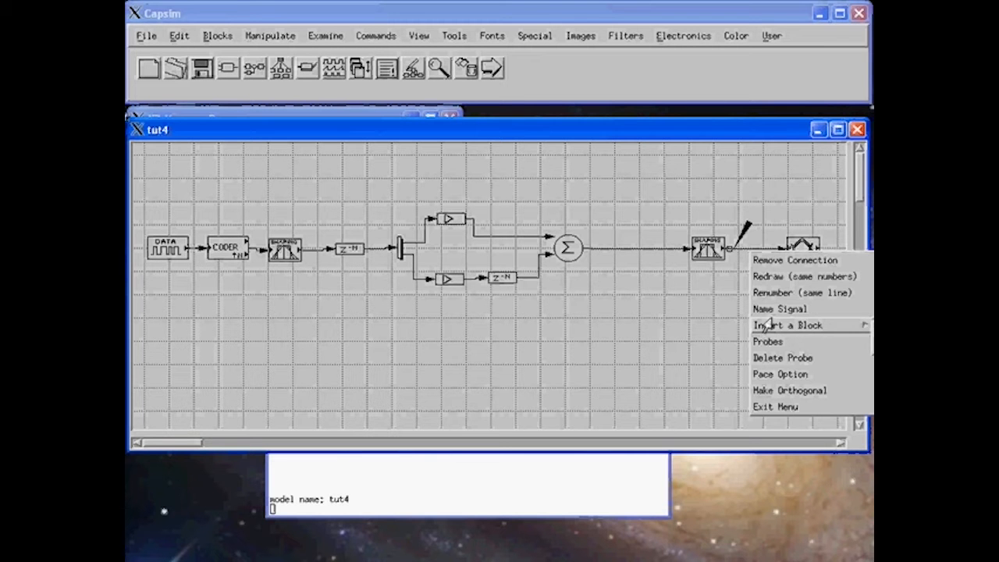
left_click(769, 358)
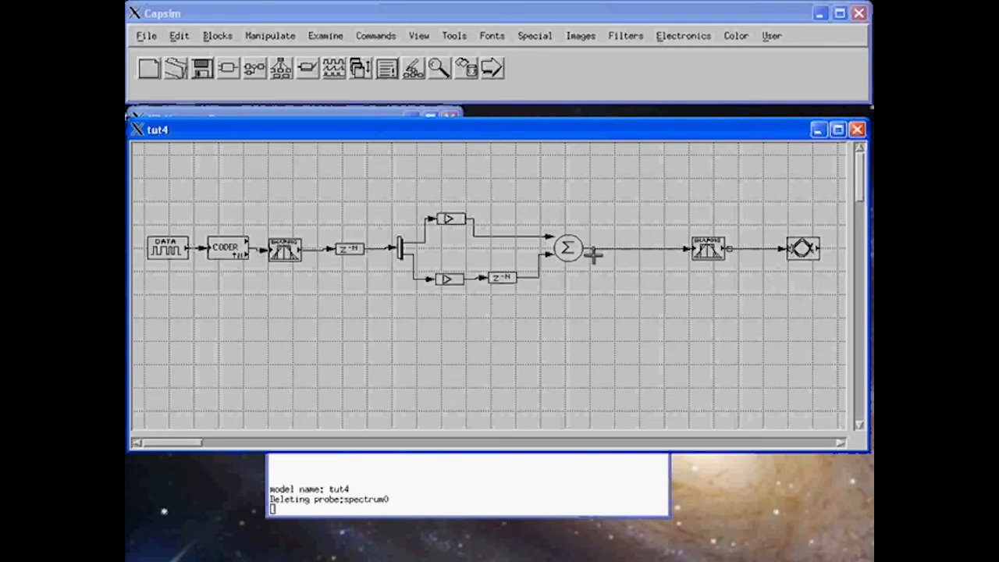
left_click(270, 37)
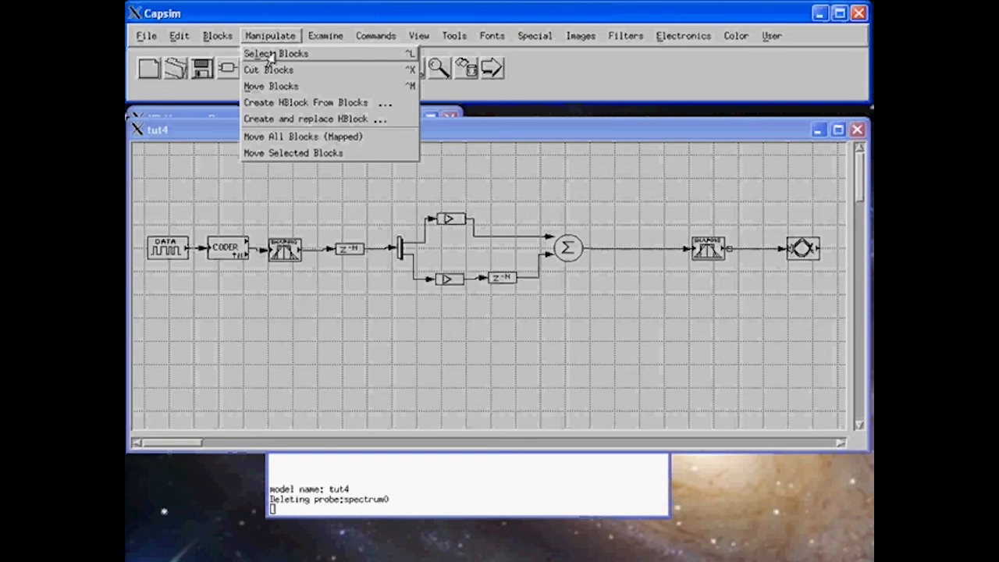
Box-select the delay, splitter, both gain paths and summer in the middle of tut4.
left_click(272, 55)
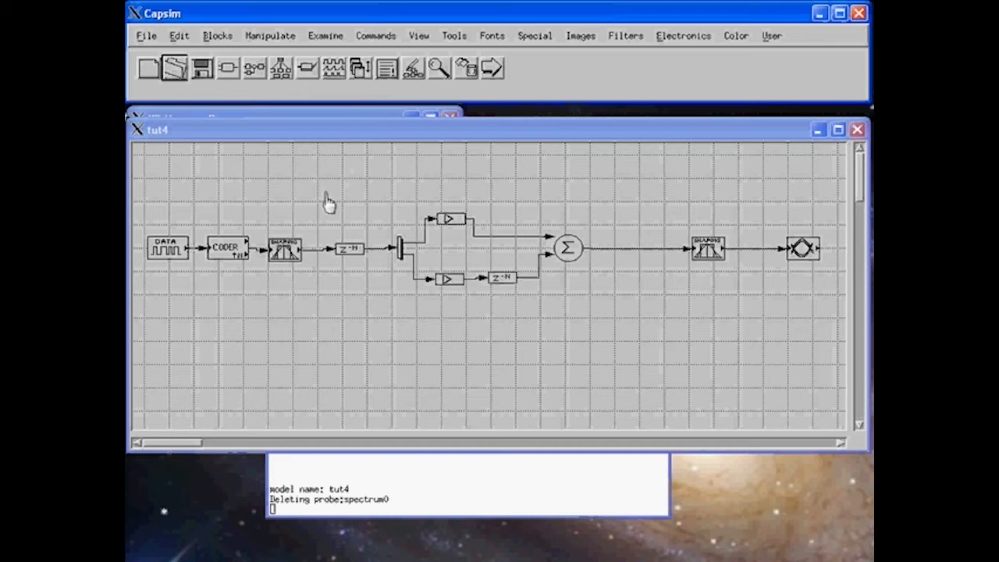
left_click_drag(306, 192, 609, 316)
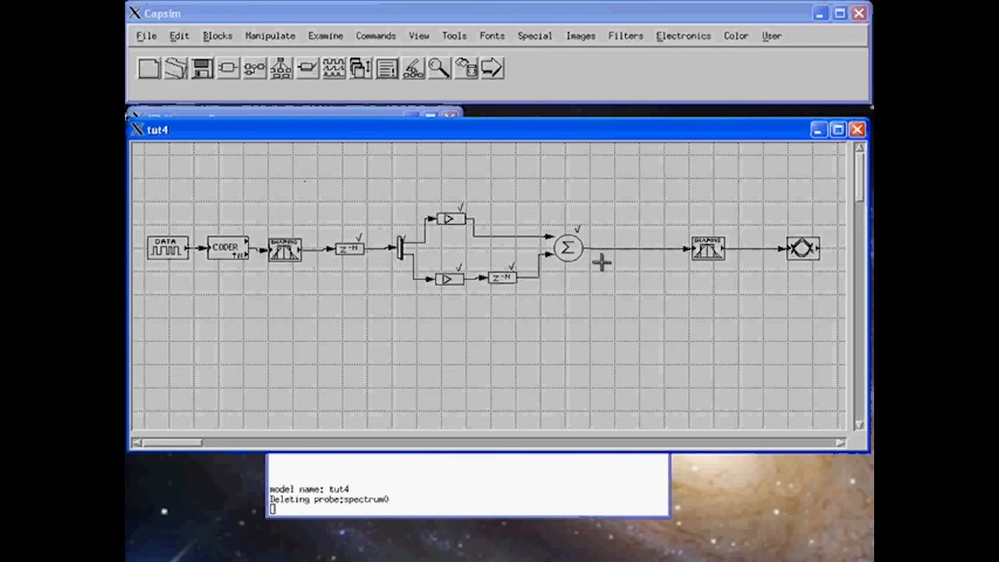
left_click(269, 36)
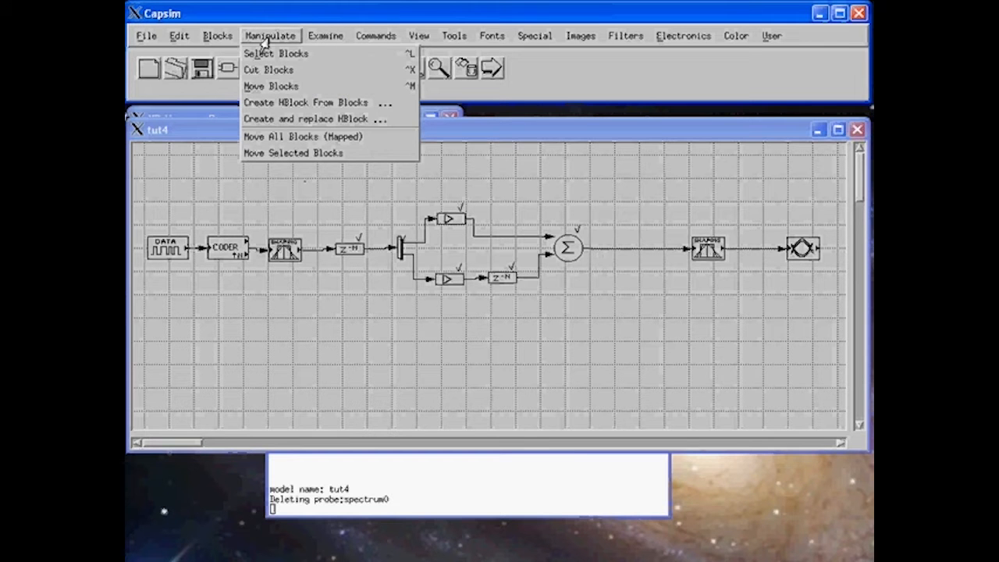
Replace the selected blocks with a new HBlock named multipath.
left_click(278, 124)
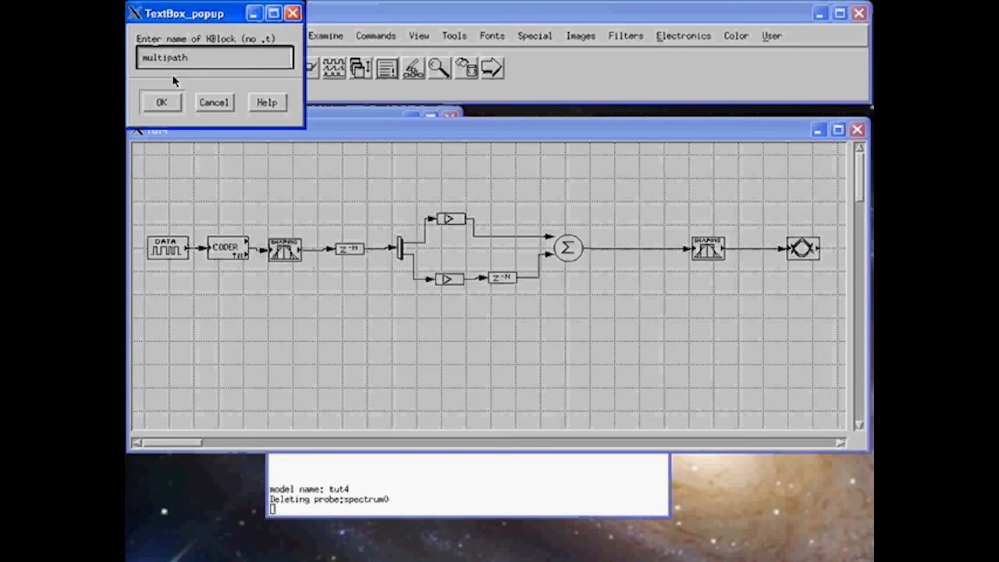
left_click(162, 102)
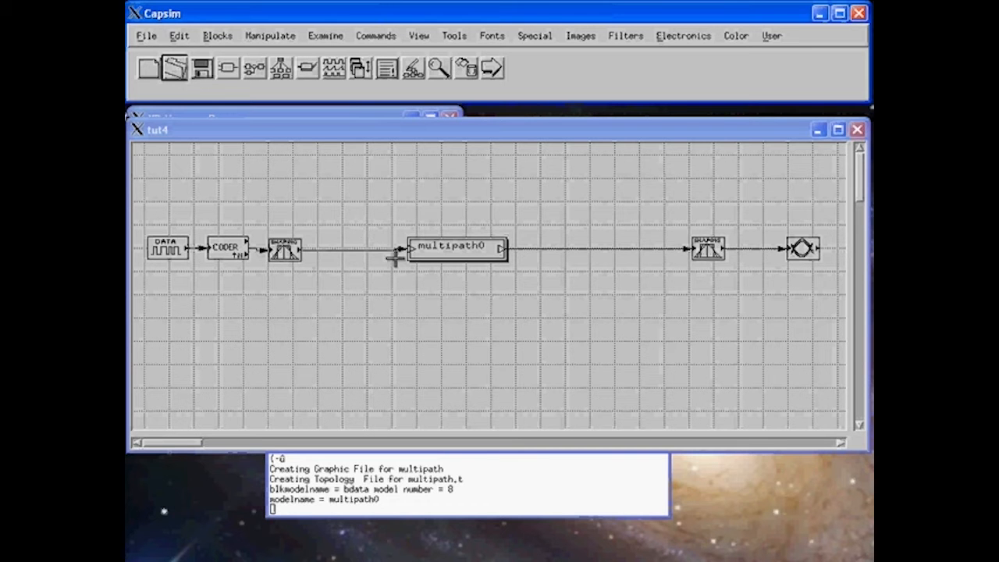
Go down one level into multipath0 to show its inner diagram in a separate window behind tut4.
right_click(462, 250)
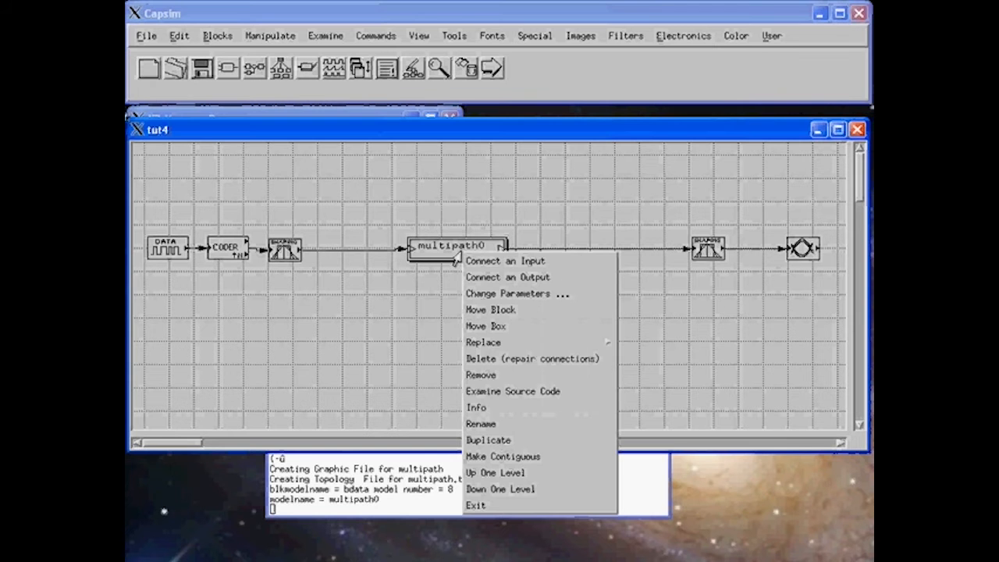
left_click(500, 489)
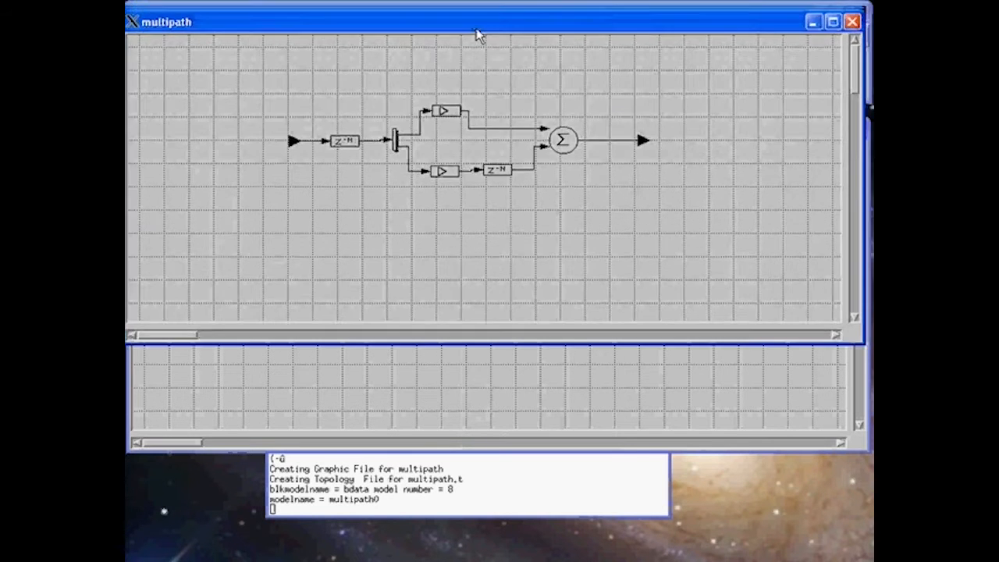
left_click_drag(476, 22, 475, 211)
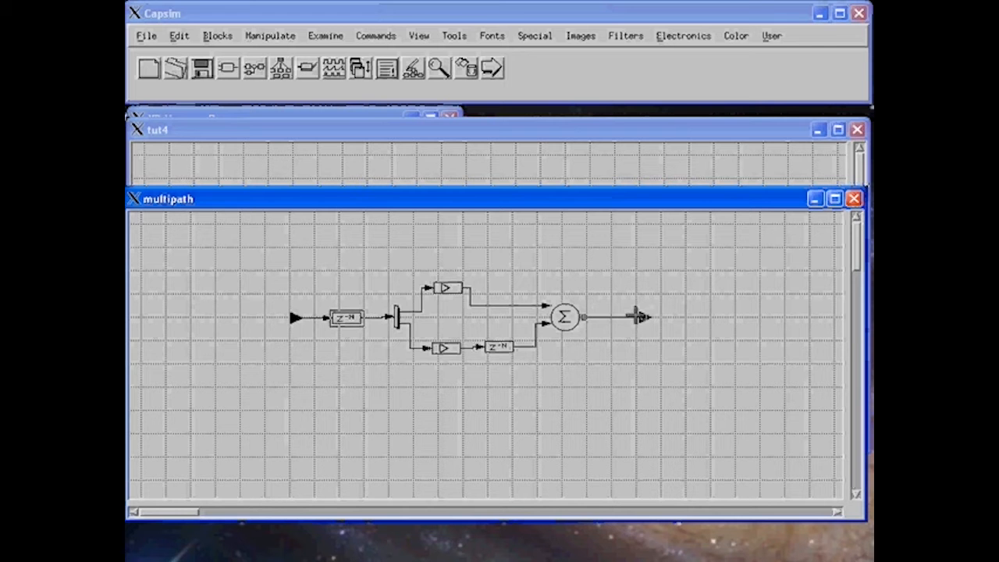
left_click(479, 133)
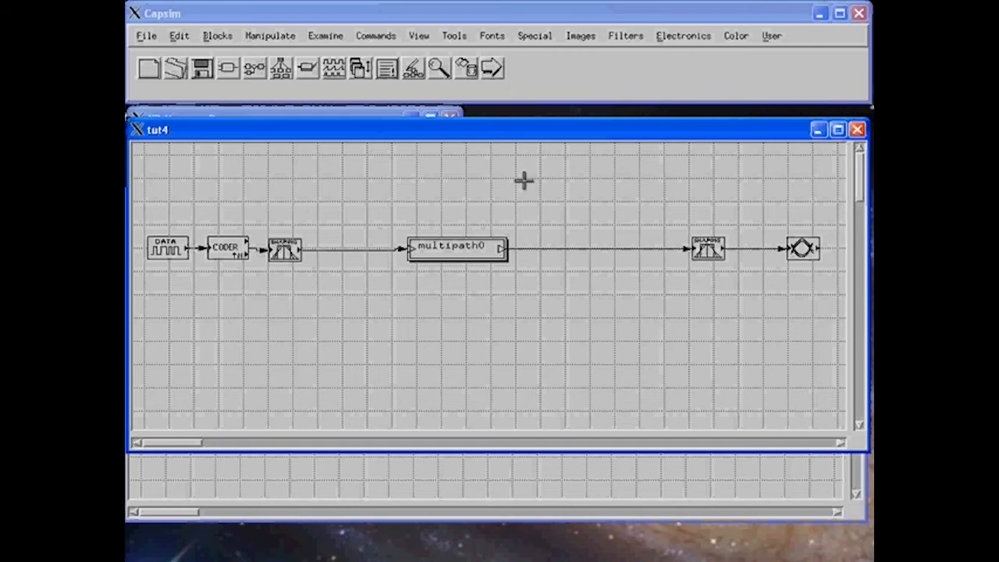
left_click(532, 464)
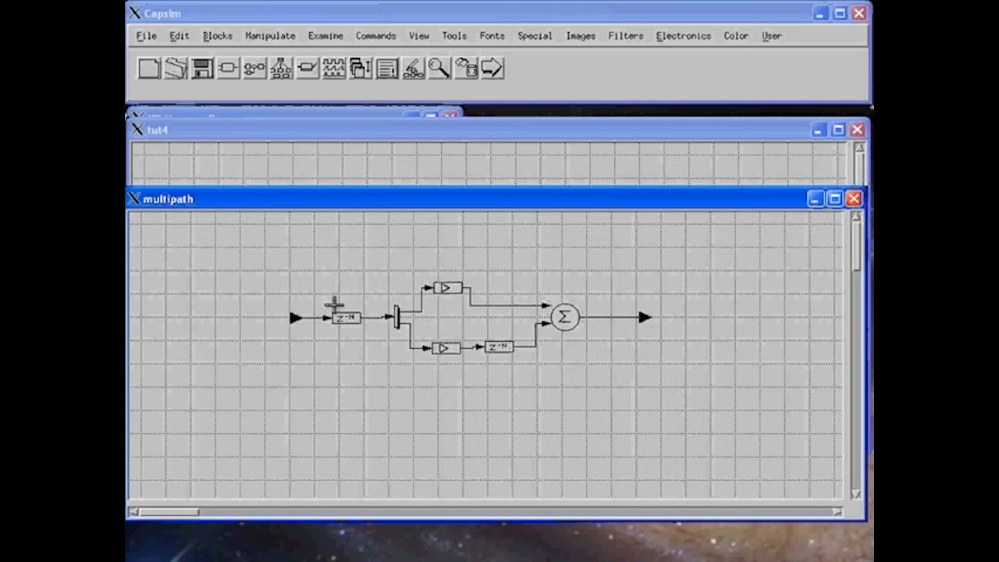
left_click(431, 293)
left_click(399, 143)
Save the model under the new name tut5.
left_click(143, 41)
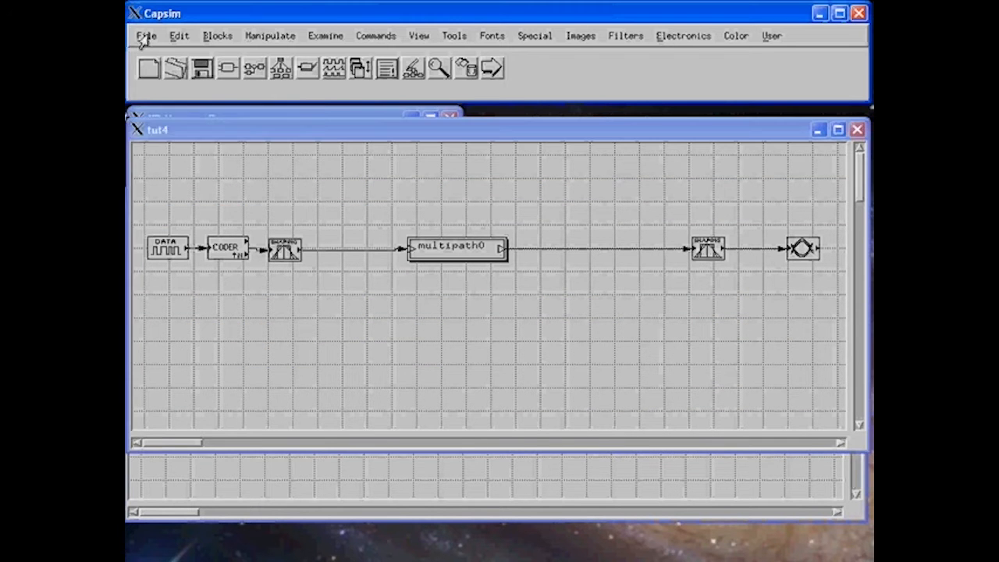
left_click(143, 41)
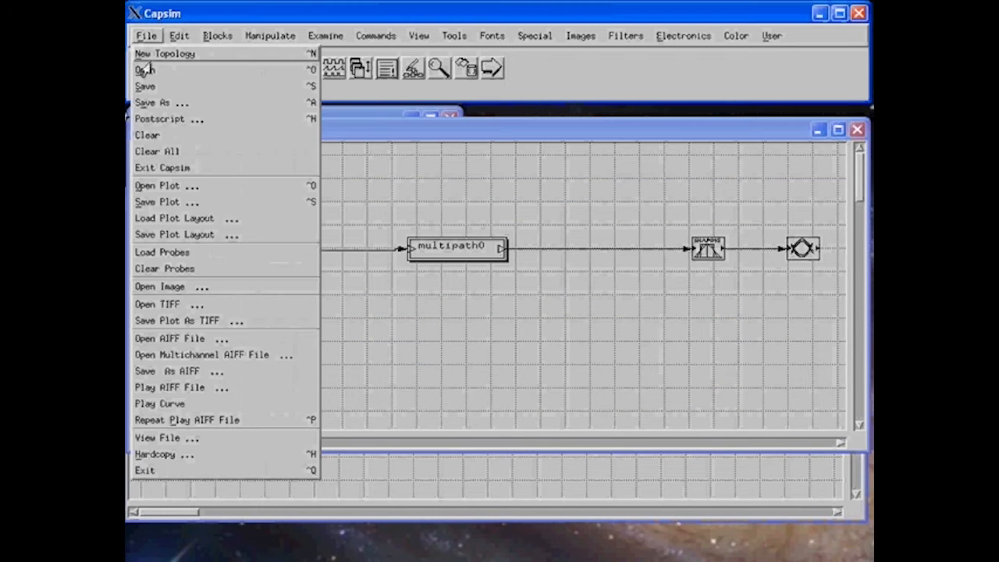
left_click(156, 102)
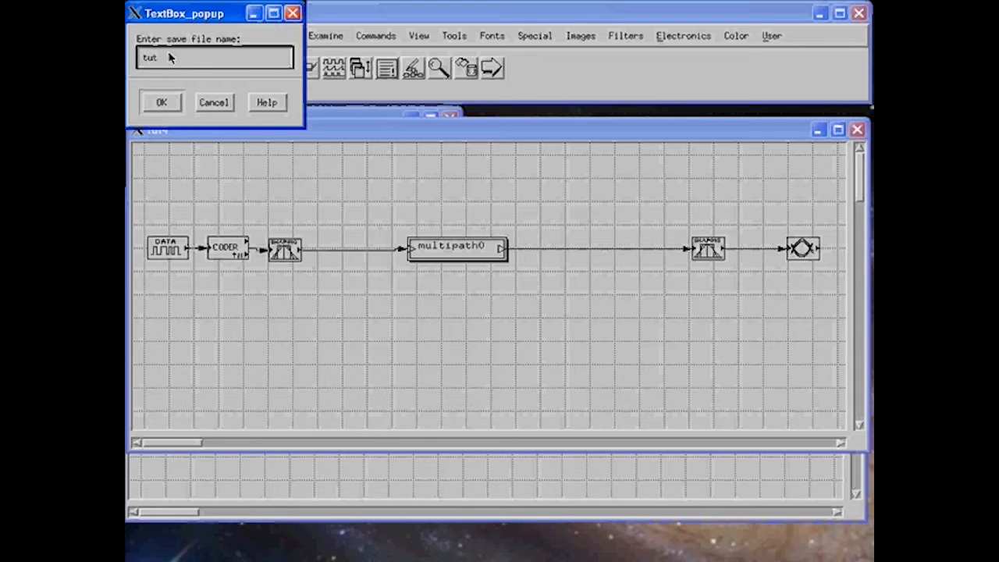
left_click(161, 102)
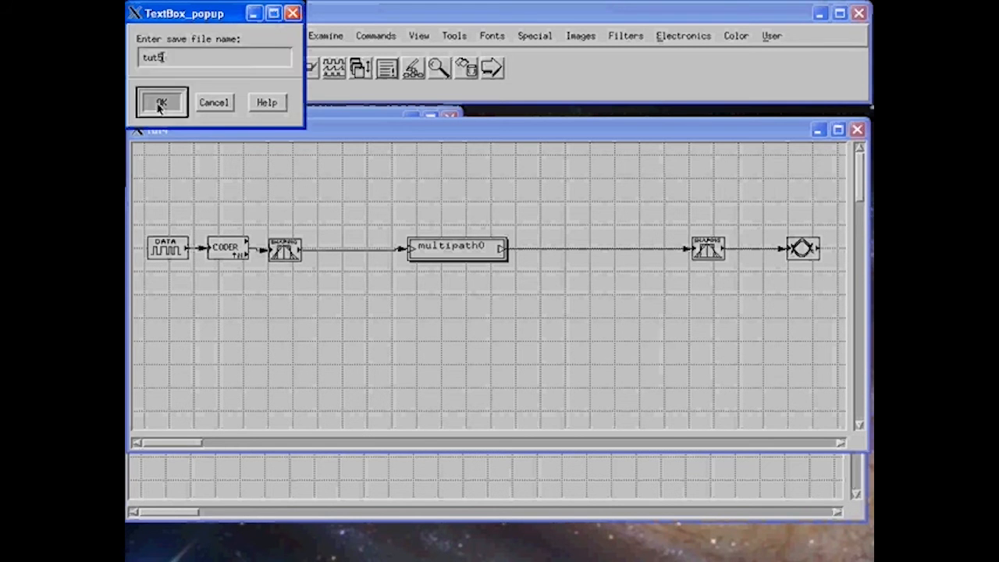
Clear the workspace, confirming the Verify prompt.
left_click(142, 36)
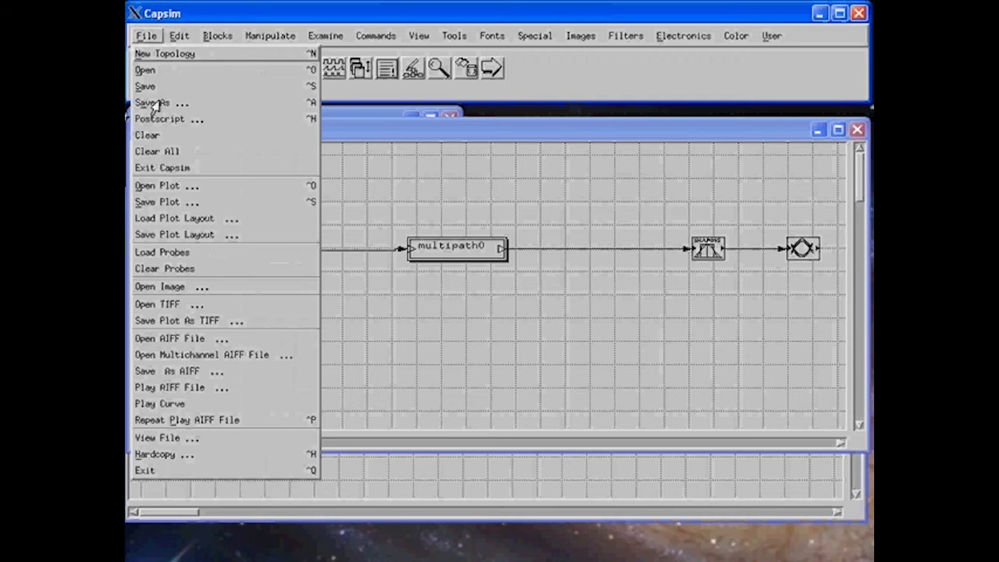
left_click(161, 151)
left_click(161, 85)
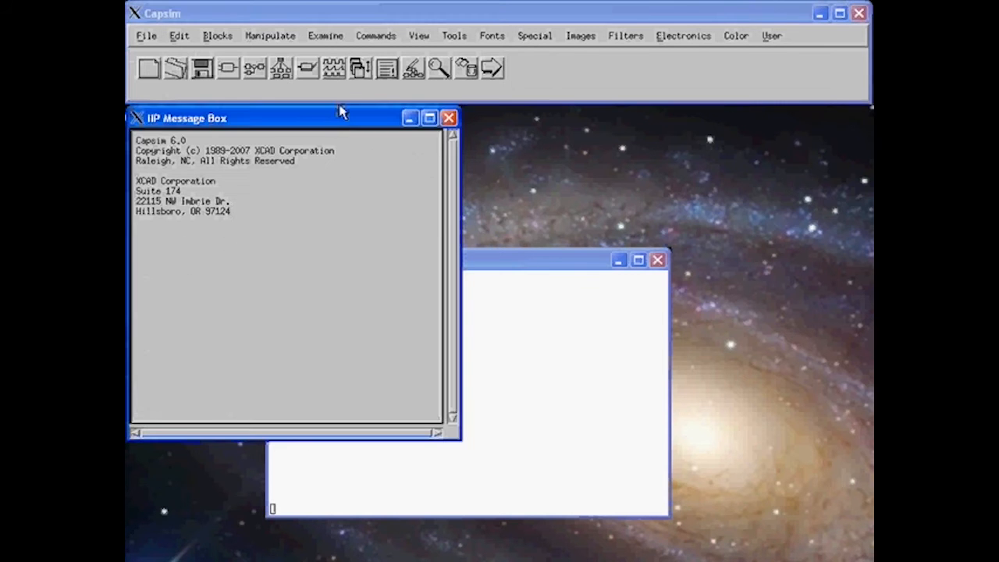
Load the saved multipath topology from the topology list into its own window.
left_click(175, 68)
left_click(174, 67)
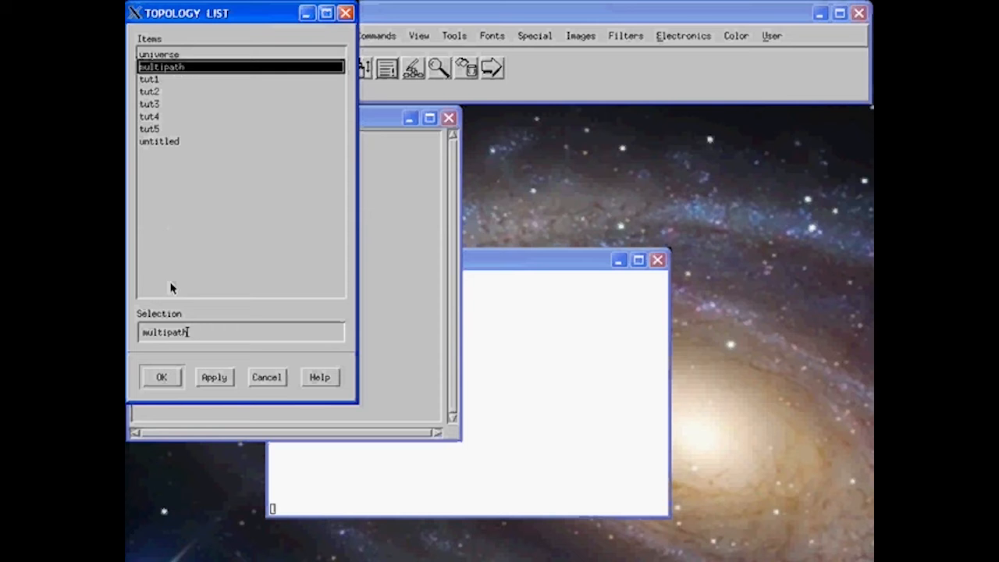
left_click(162, 377)
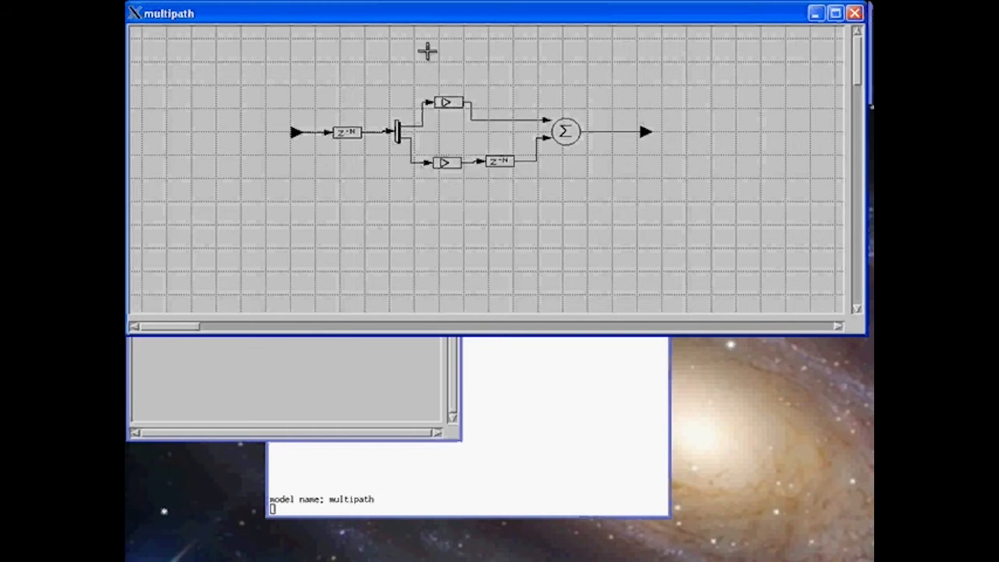
left_click_drag(437, 26, 453, 213)
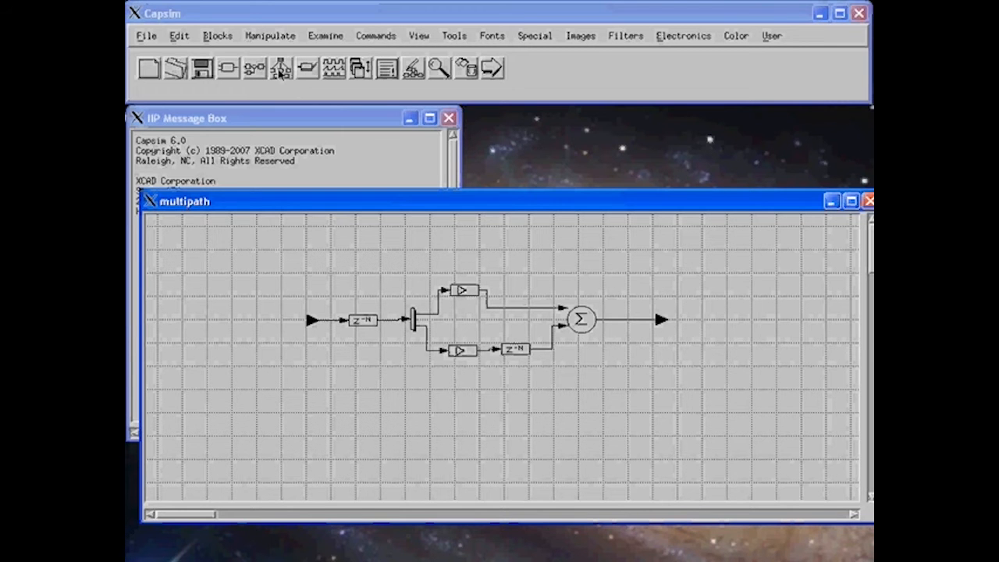
Delete argument 0, the Rolloff Factor (0.5), from the multipath HBlock's arguments.
left_click(280, 73)
left_click_drag(305, 16, 322, 119)
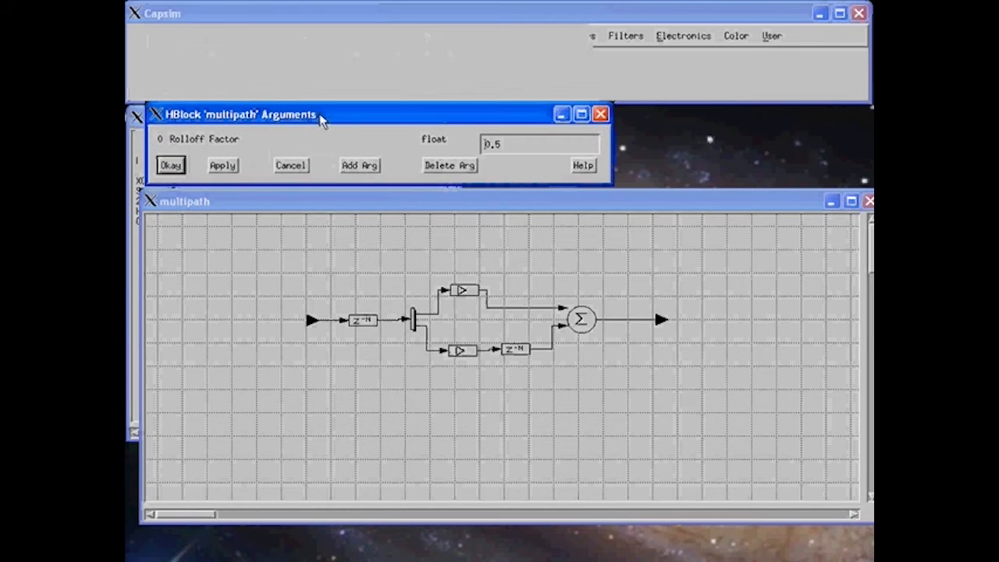
mouse_move(496, 148)
left_mouse_down()
mouse_move(487, 149)
mouse_move(501, 155)
left_mouse_up()
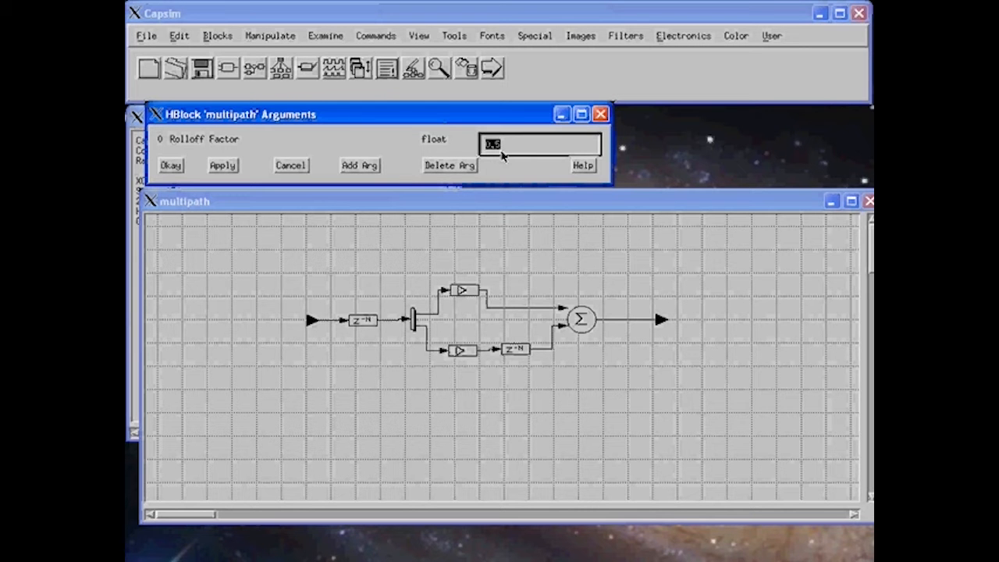
left_click(451, 167)
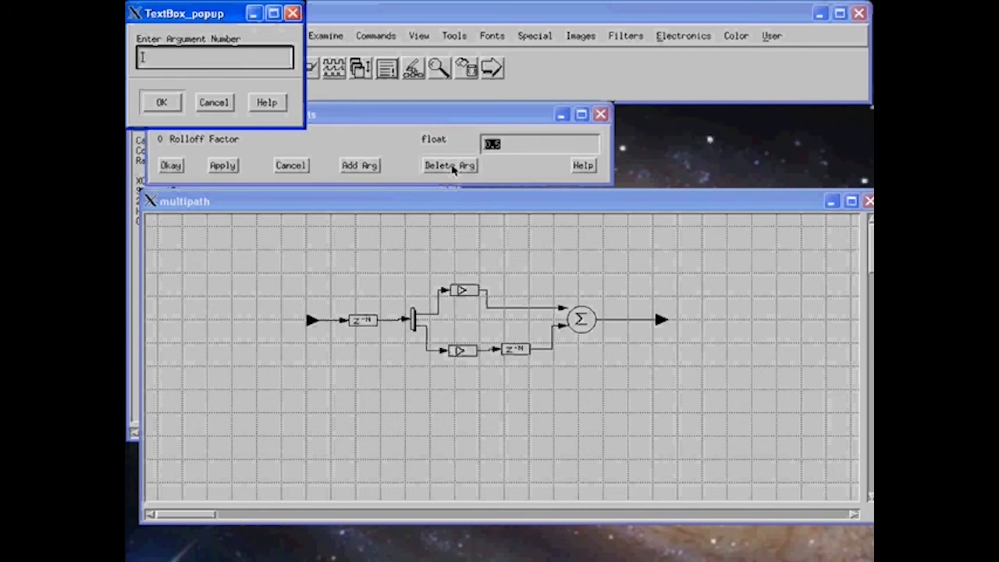
left_click(178, 65)
type("0")
left_click(160, 102)
left_click_drag(301, 15, 315, 117)
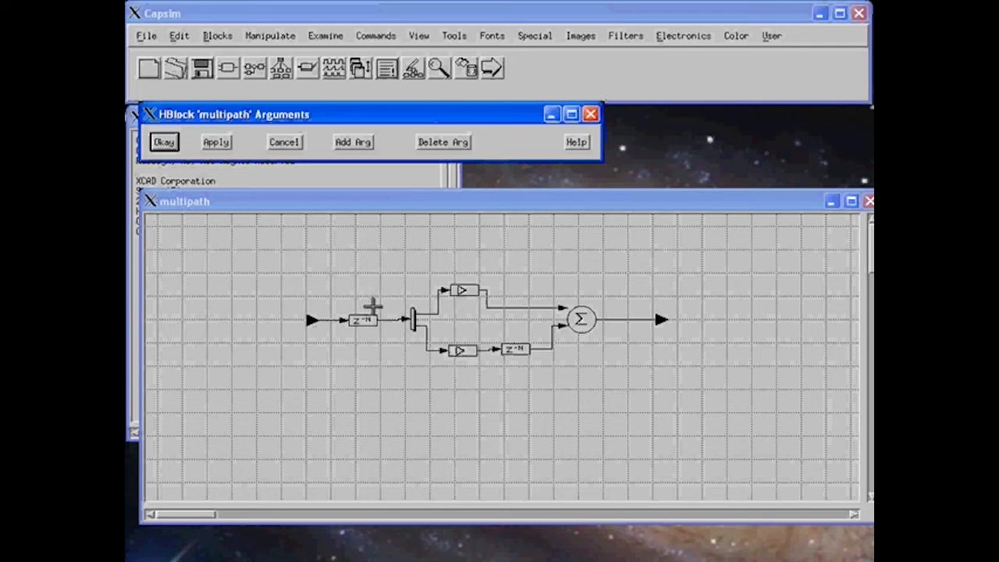
Add an int HBlock argument Bulk Delay with value 5.
left_click(363, 320)
left_click(355, 144)
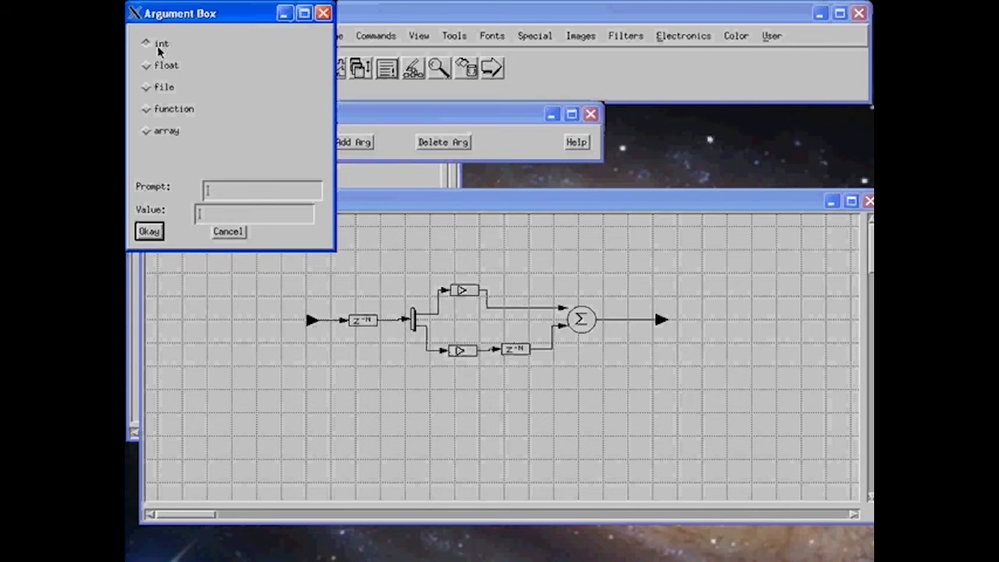
left_click(207, 194)
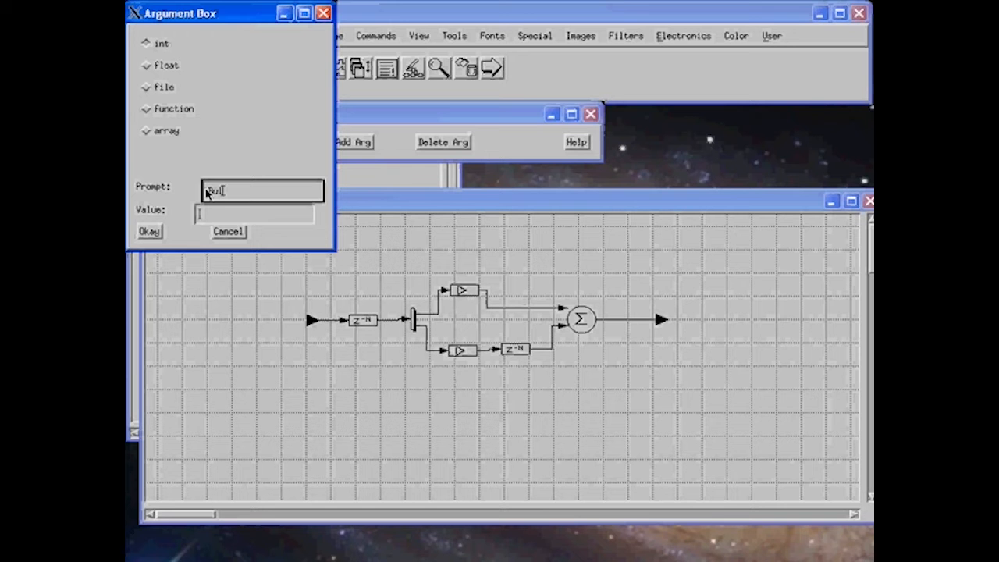
type("Bulk Delay")
left_click(208, 217)
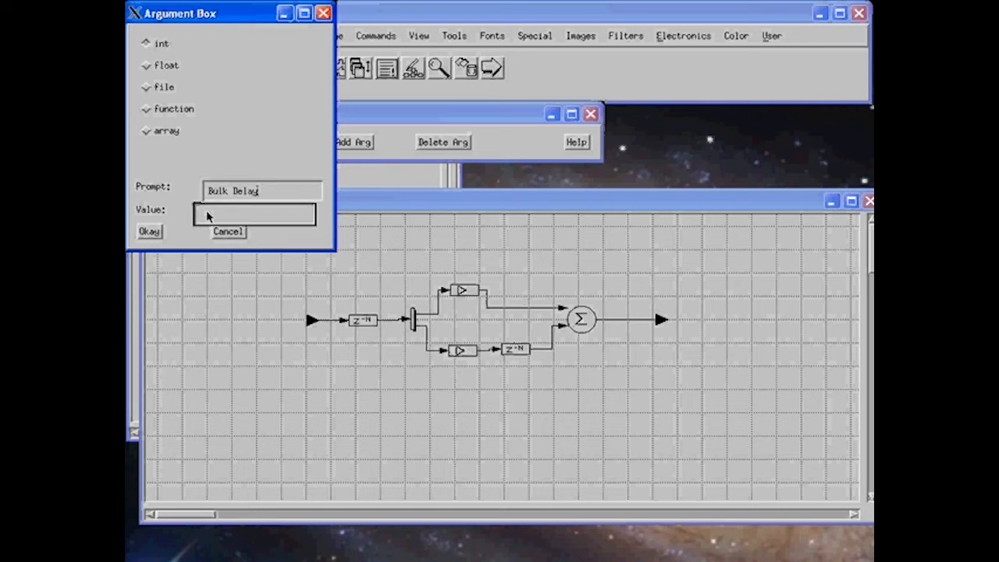
type("5")
left_click(149, 231)
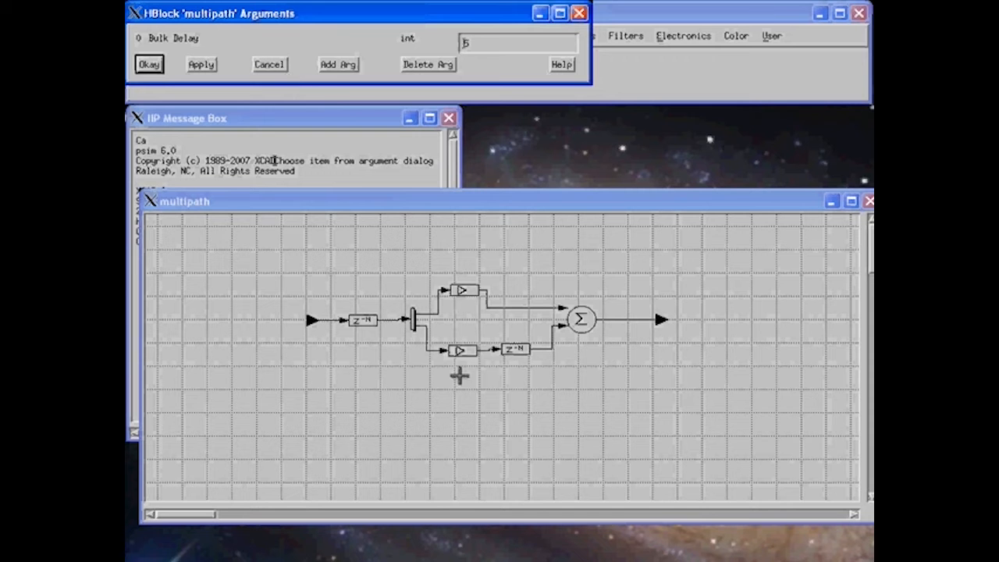
Add a float argument Multipath Gain with value 0.4.
left_click(340, 66)
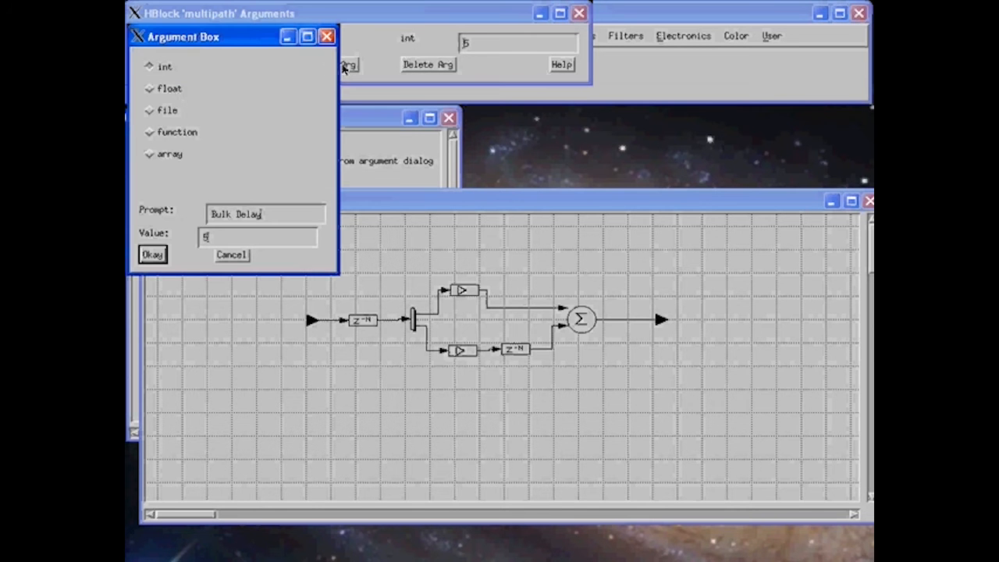
left_click(172, 91)
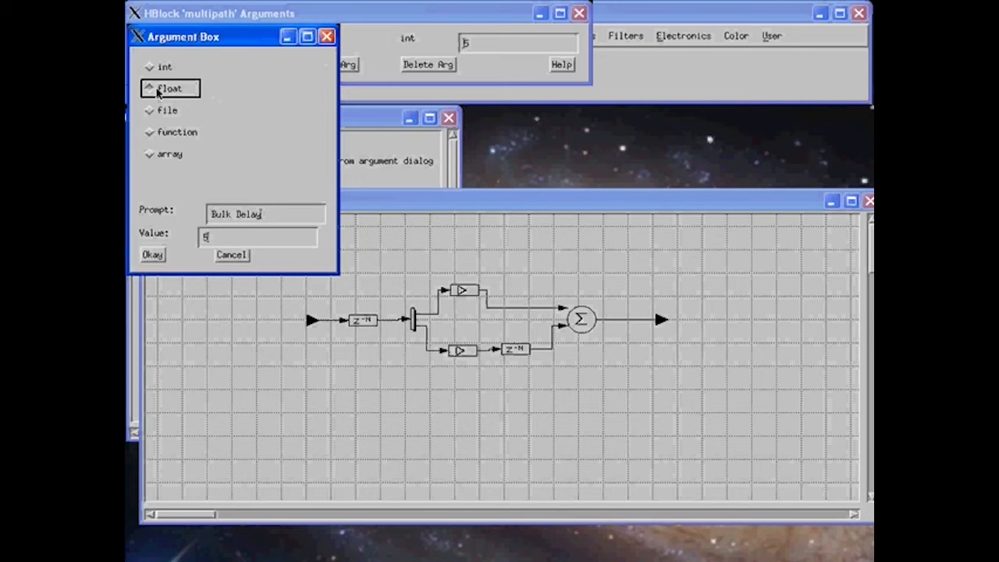
left_click(263, 218)
left_click_drag(263, 218, 212, 215)
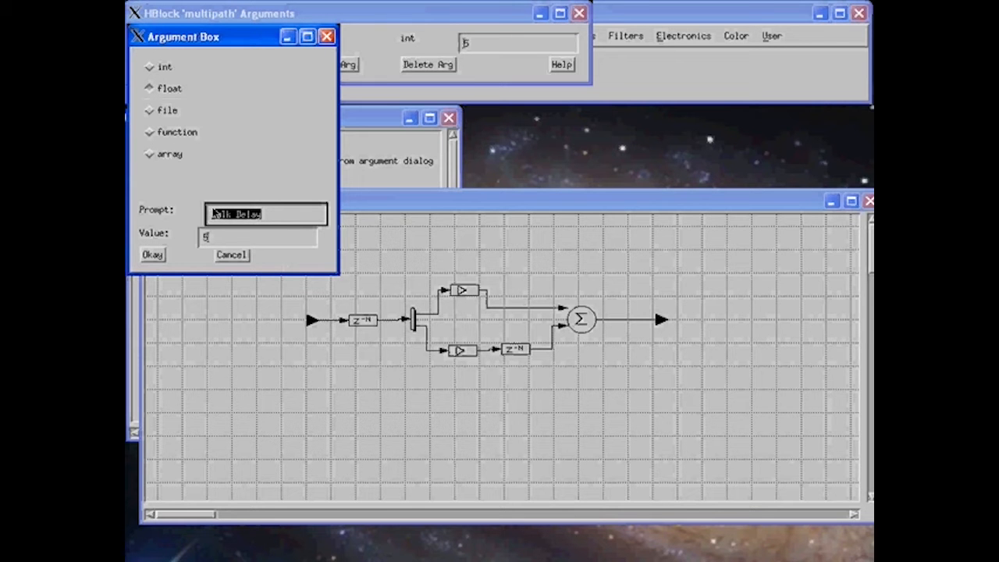
key("BackSpace")
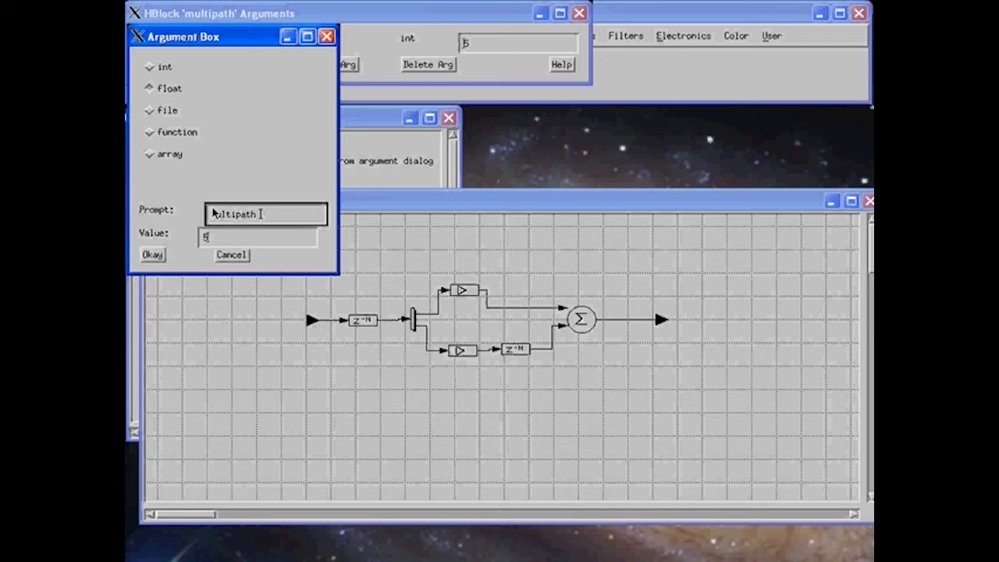
type("Multipath Gain")
left_click_drag(207, 238, 202, 240)
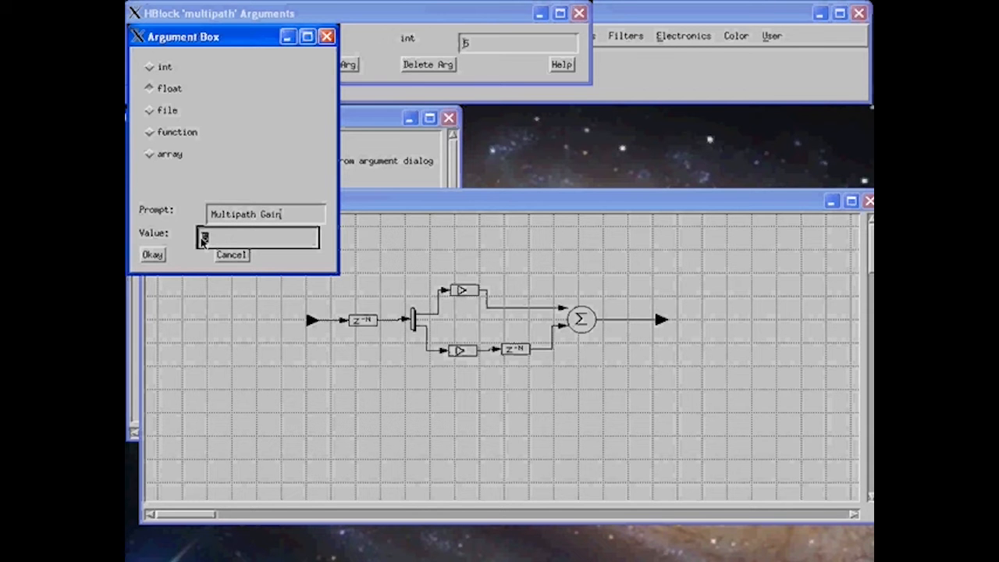
type("0.4")
left_click(152, 254)
Add a third int argument, Multipath Delay, with value 6.
left_click(338, 89)
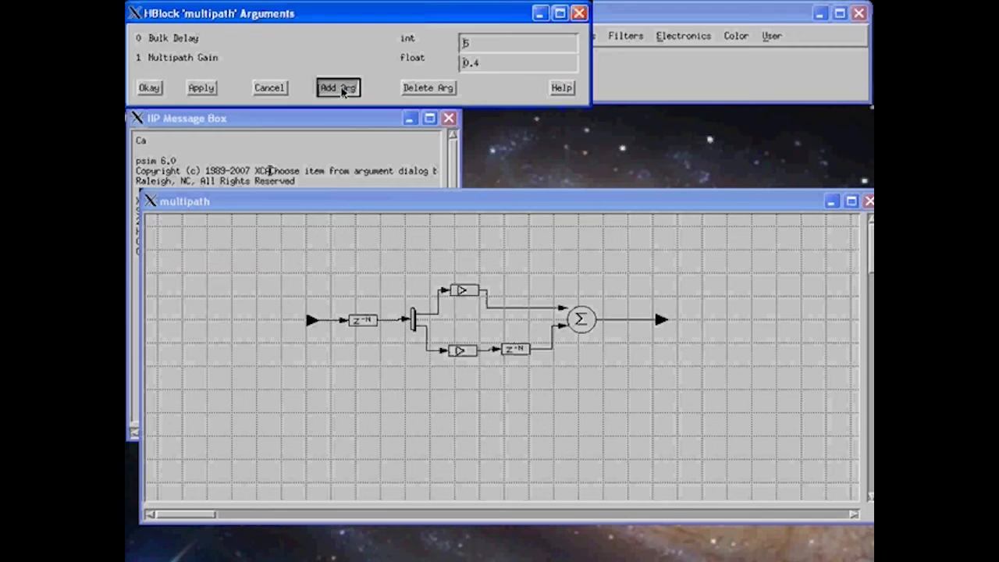
left_click(173, 97)
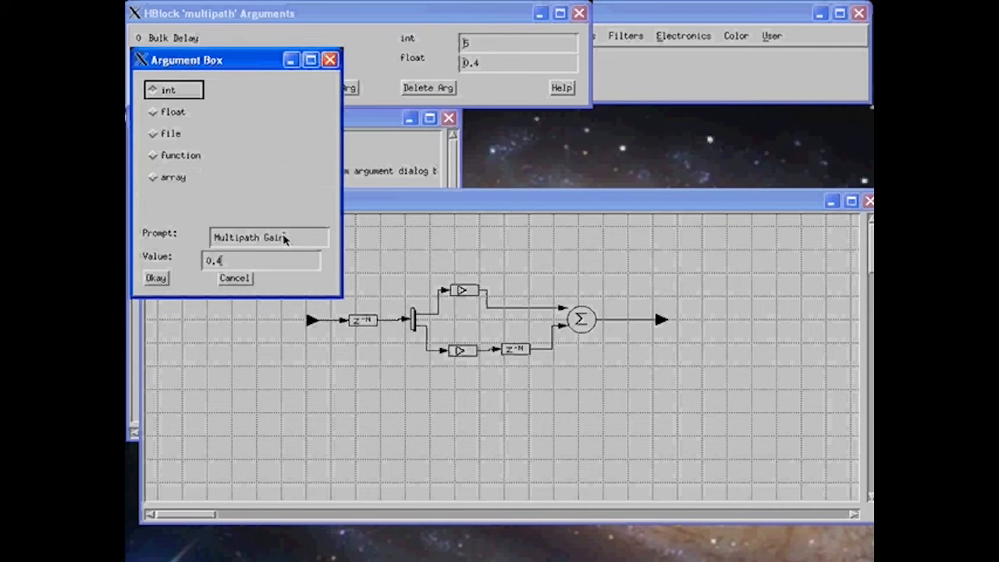
left_click_drag(286, 238, 265, 239)
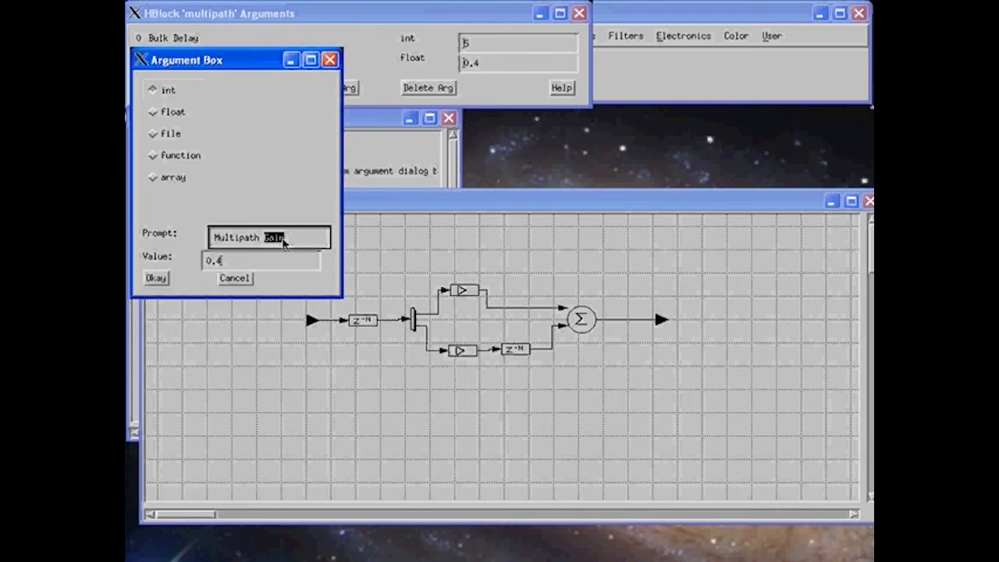
type("Delay")
left_click_drag(259, 266, 199, 261)
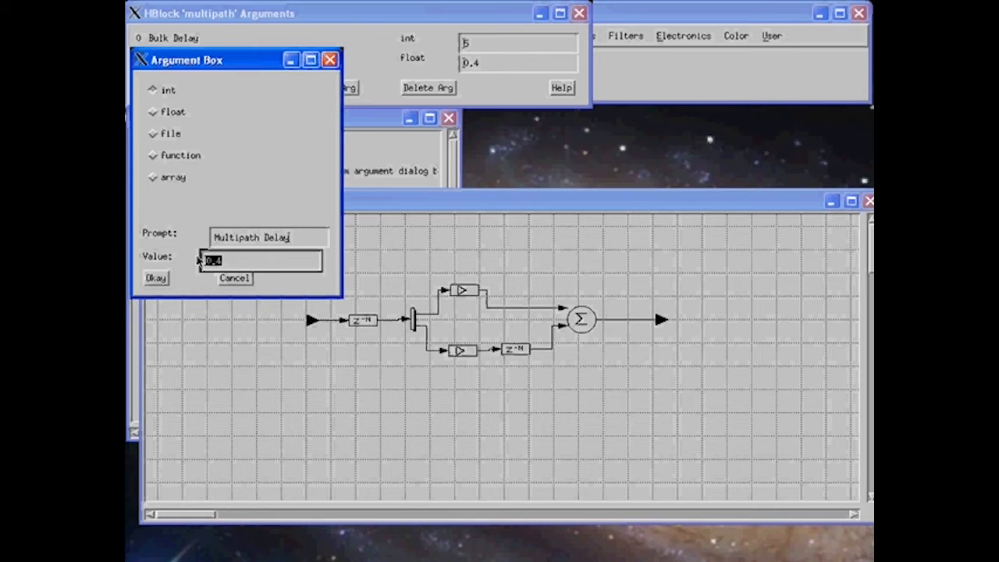
type("6")
left_click(163, 278)
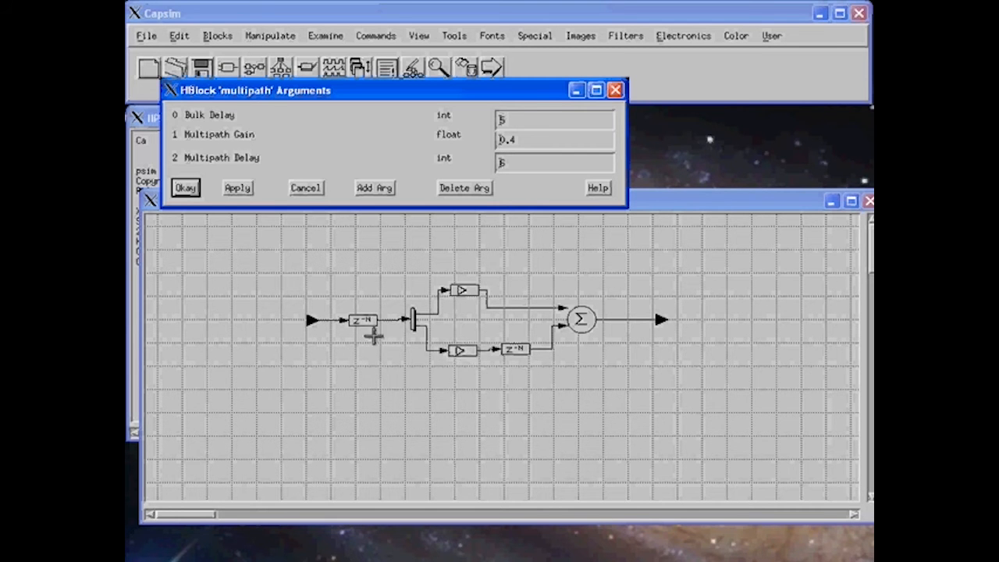
right_click(361, 321)
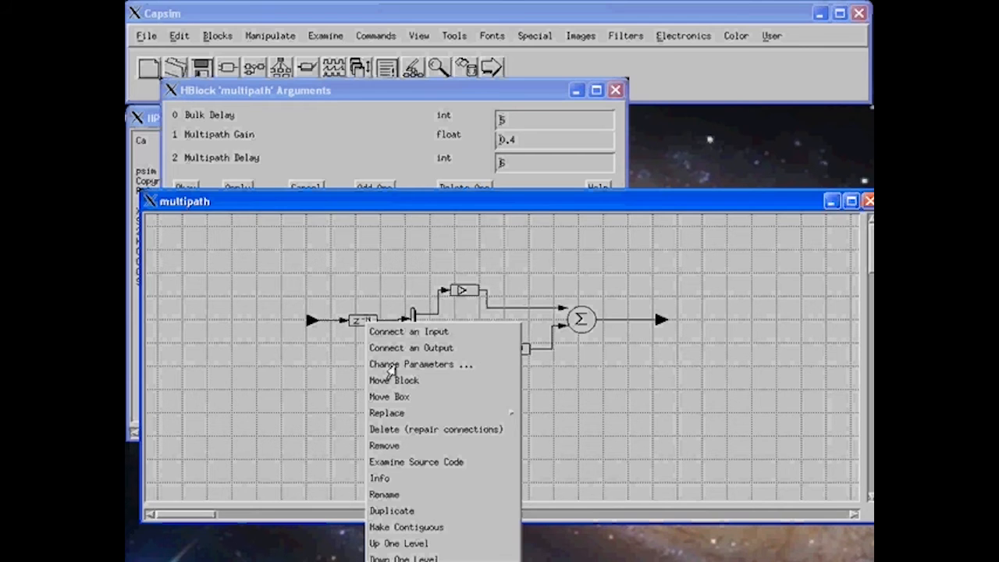
Link the first z^-N block's sample delay to arg 0 (Bulk Delay, 5) and verify it.
left_click(388, 366)
left_click(710, 45)
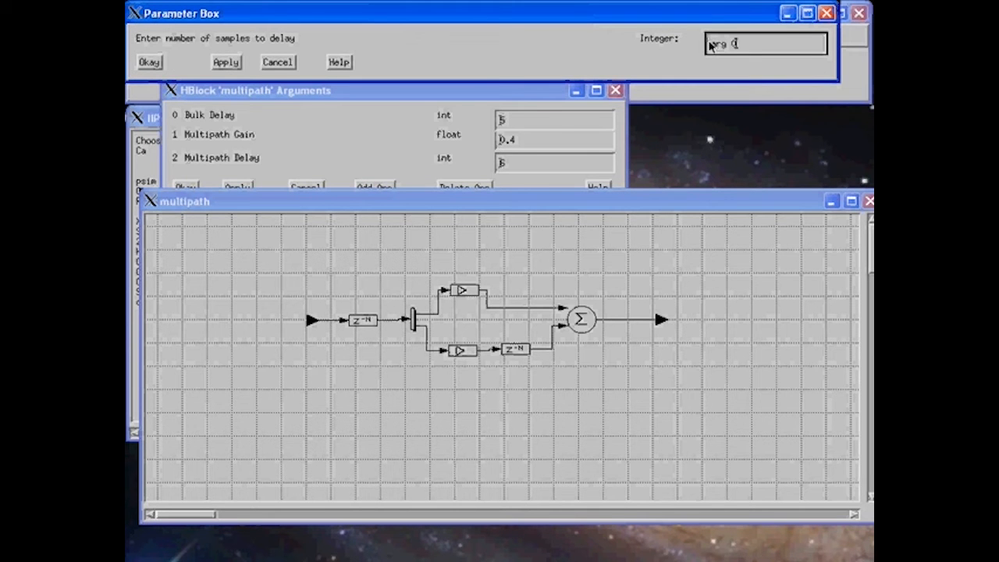
left_click(149, 64)
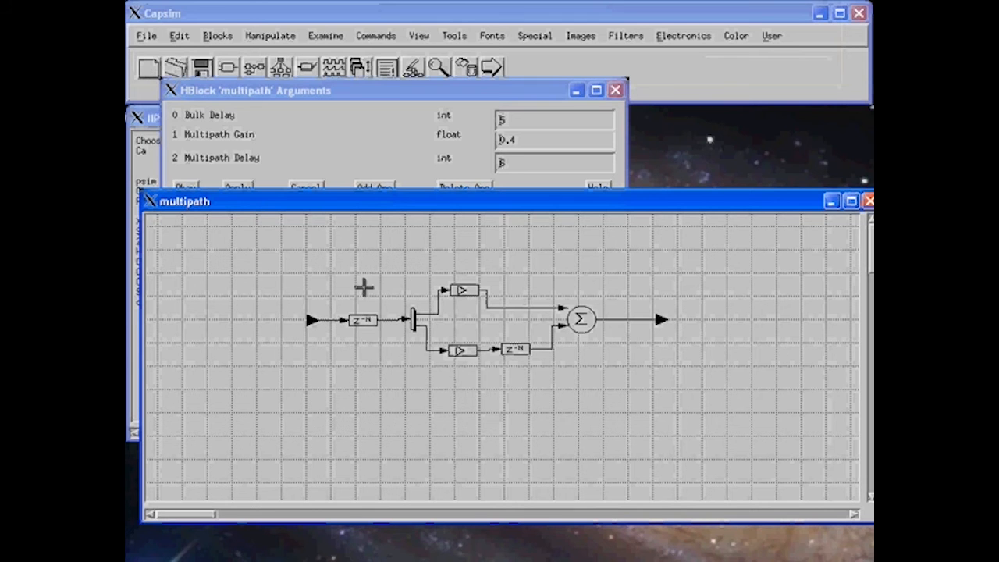
right_click(363, 318)
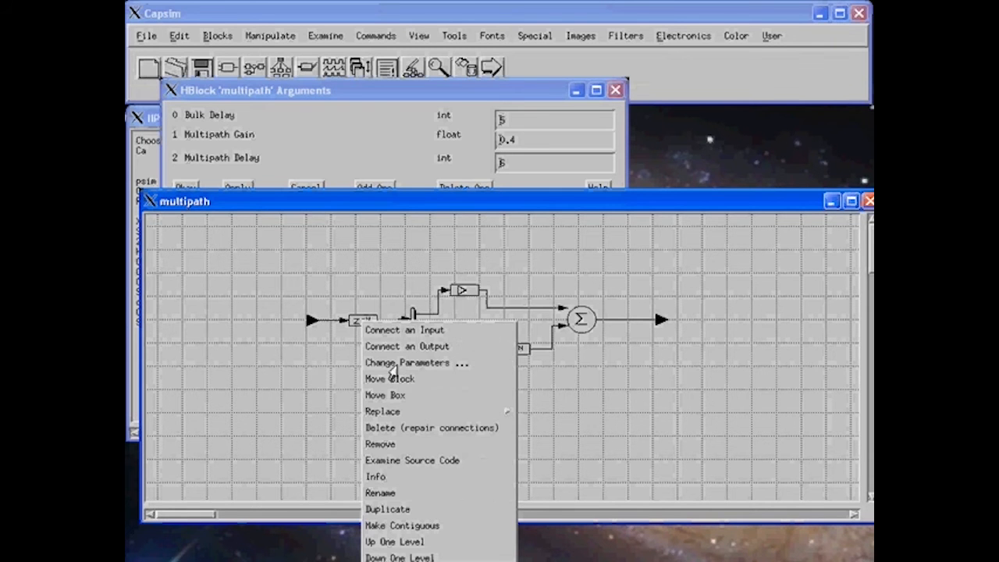
left_click(398, 365)
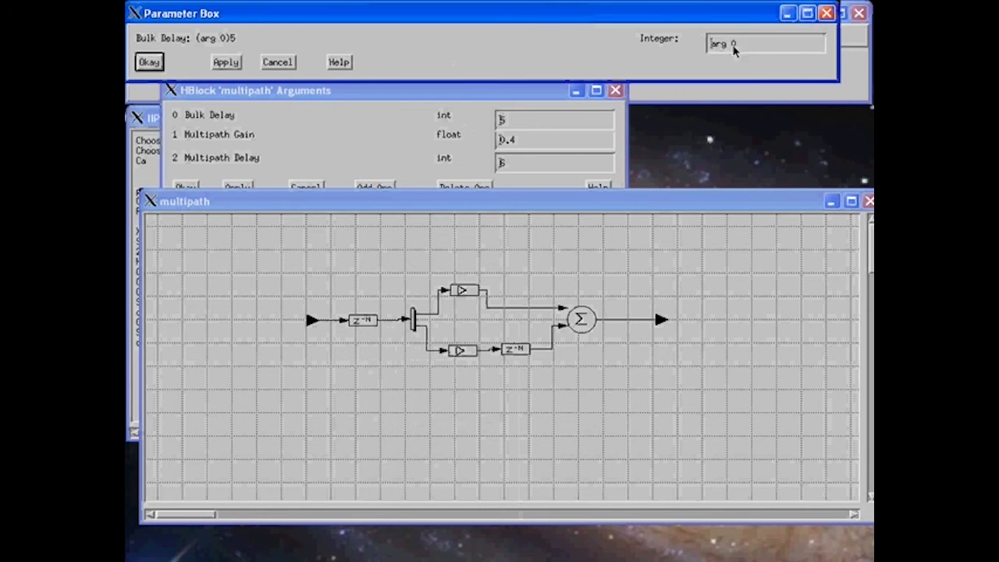
Link the lower gain block's gain factor to arg 1 (Multipath Gain, 0.4).
left_click(277, 64)
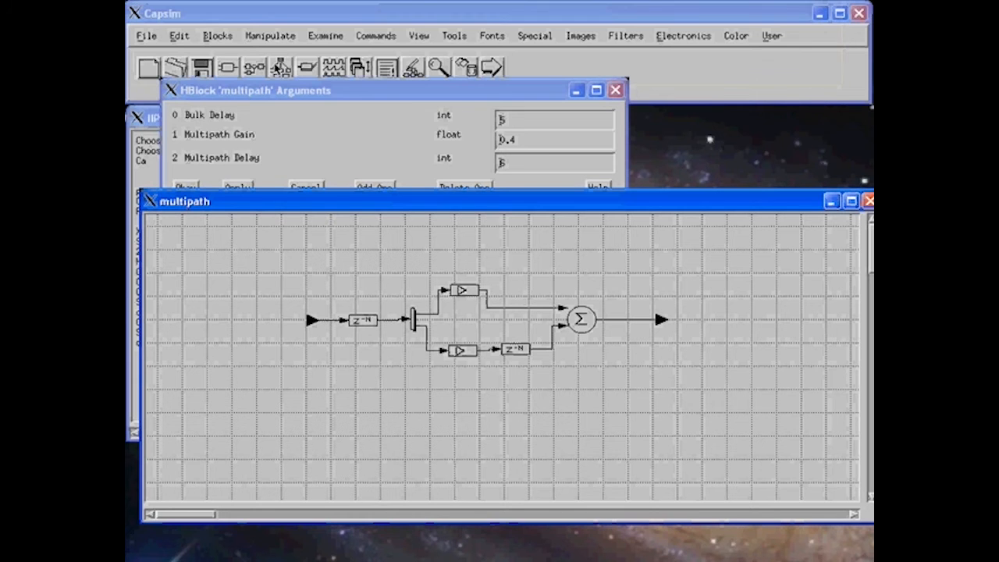
right_click(468, 349)
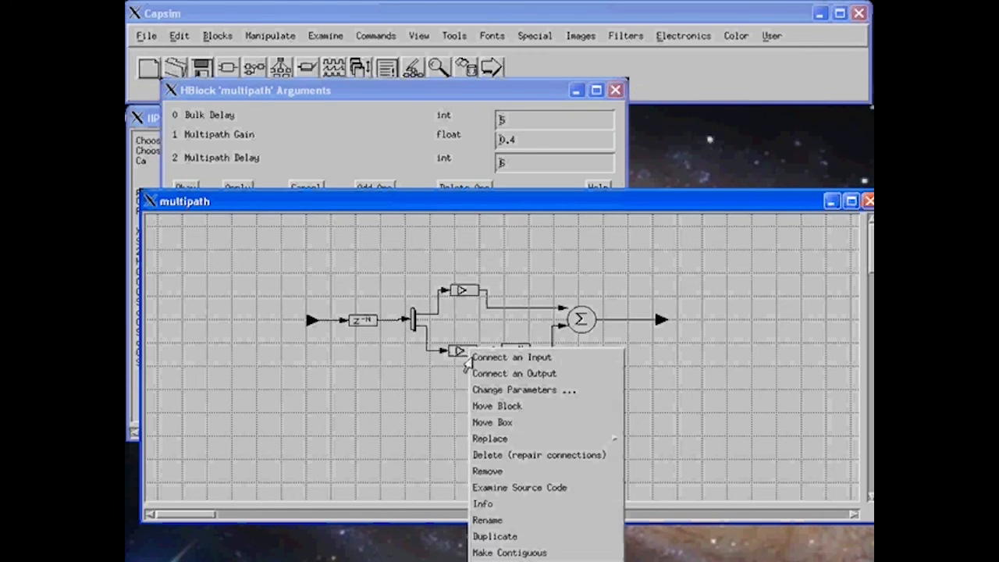
left_click(487, 389)
left_click(712, 44)
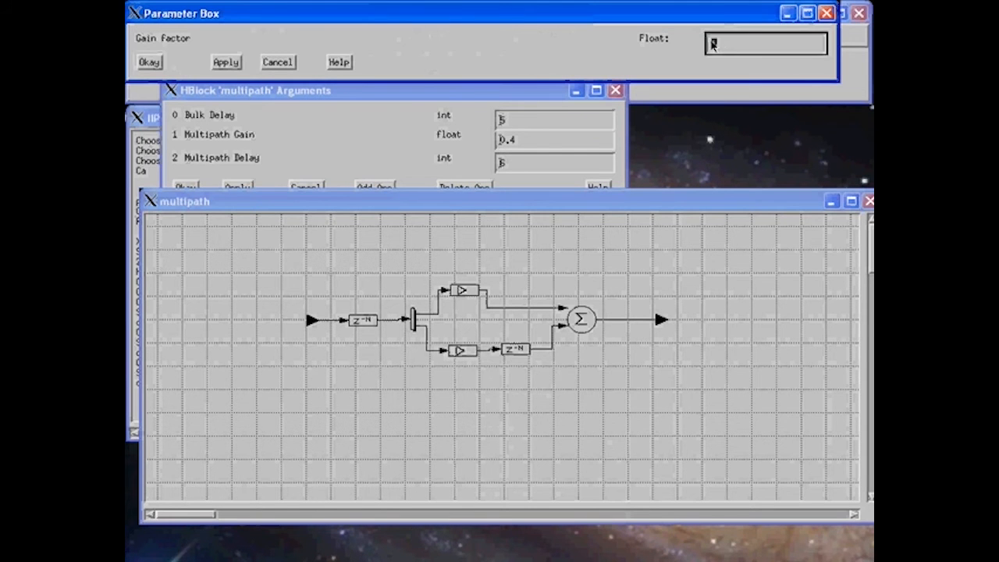
type("arg ")
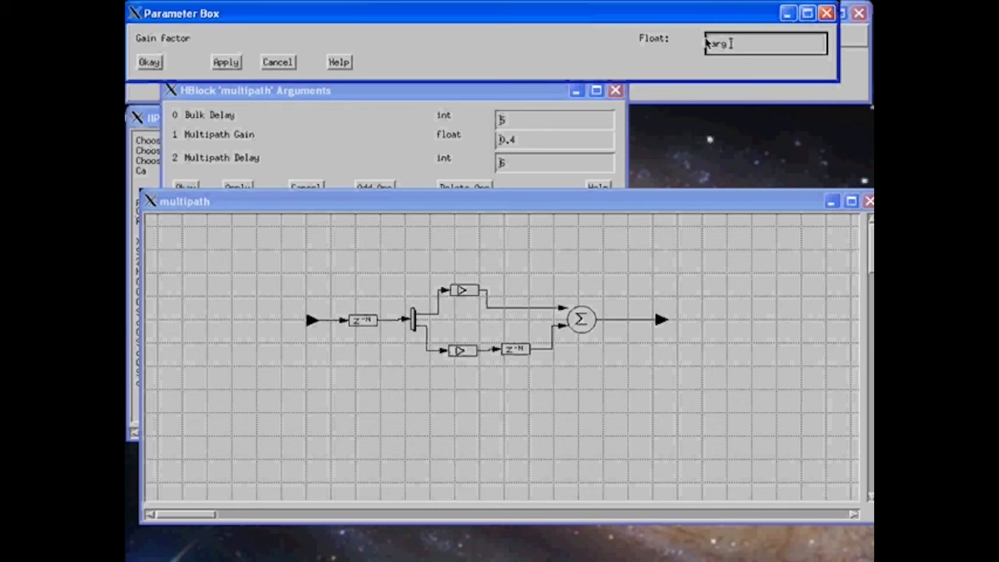
type("1")
left_click(150, 65)
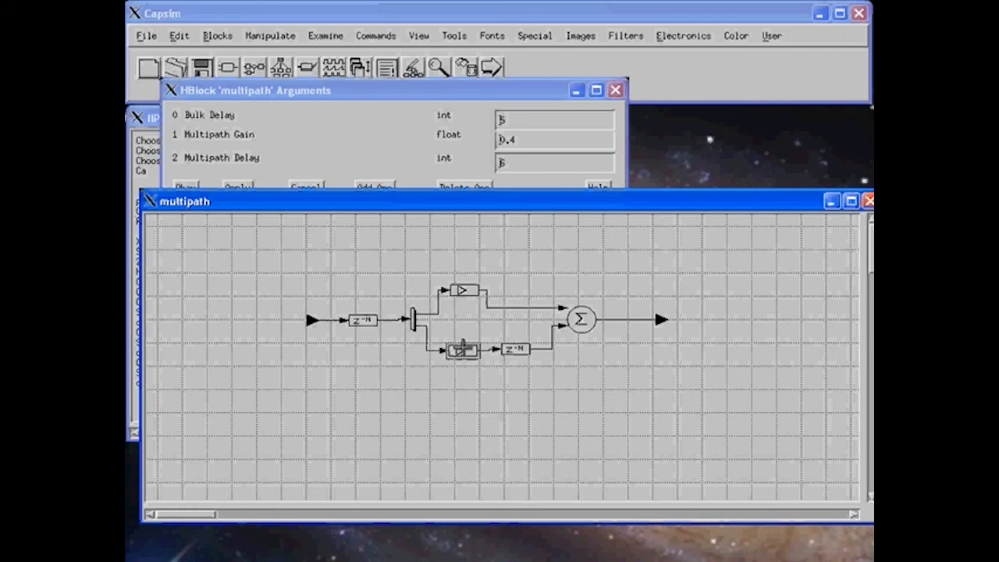
Reopen the lower gain block's parameters to confirm the arg 1 link, then cancel.
right_click(463, 349)
left_click(482, 392)
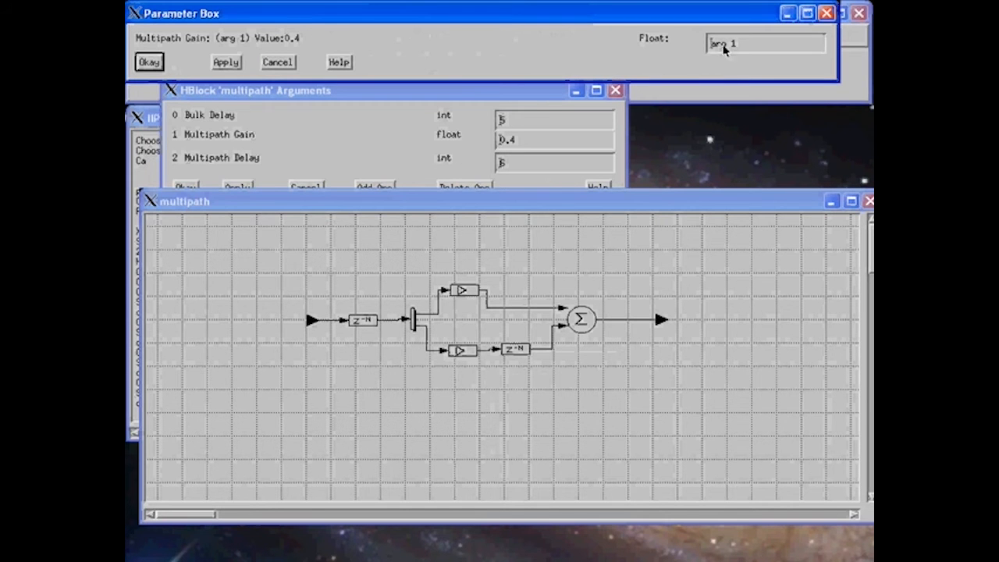
left_click(278, 62)
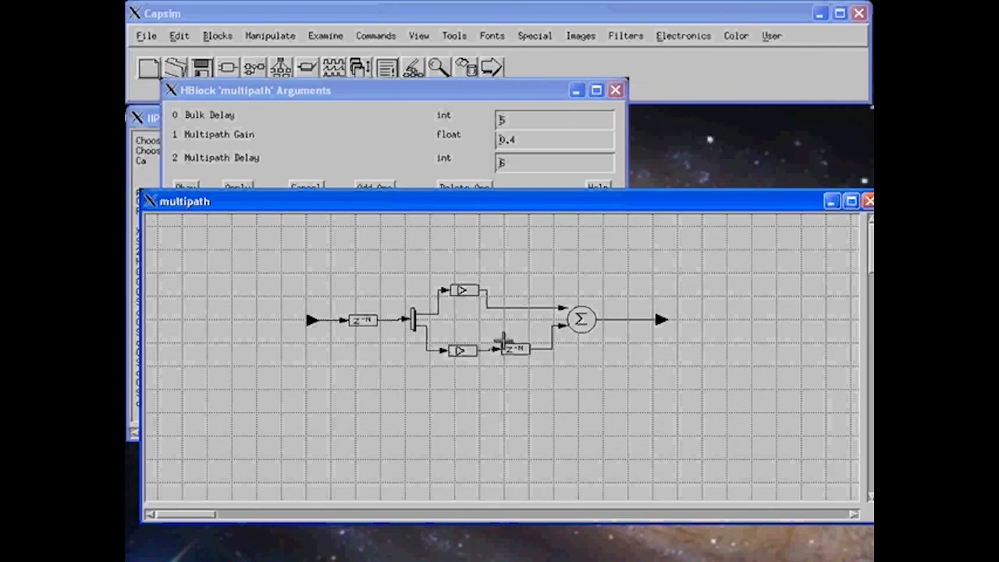
Link the lower delay block's number of samples to arg 2 (Multipath Delay).
right_click(510, 357)
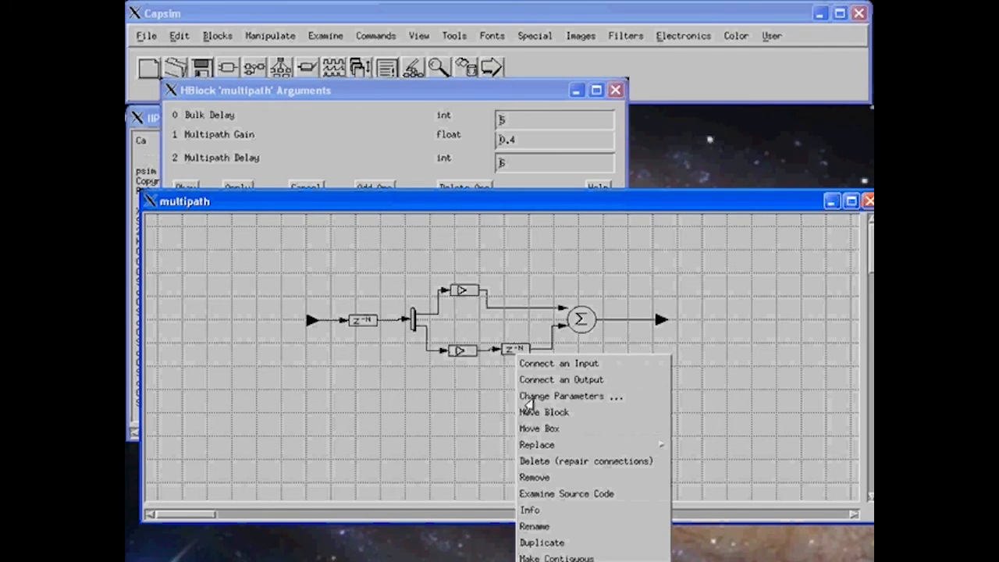
left_click(527, 396)
left_click(711, 46)
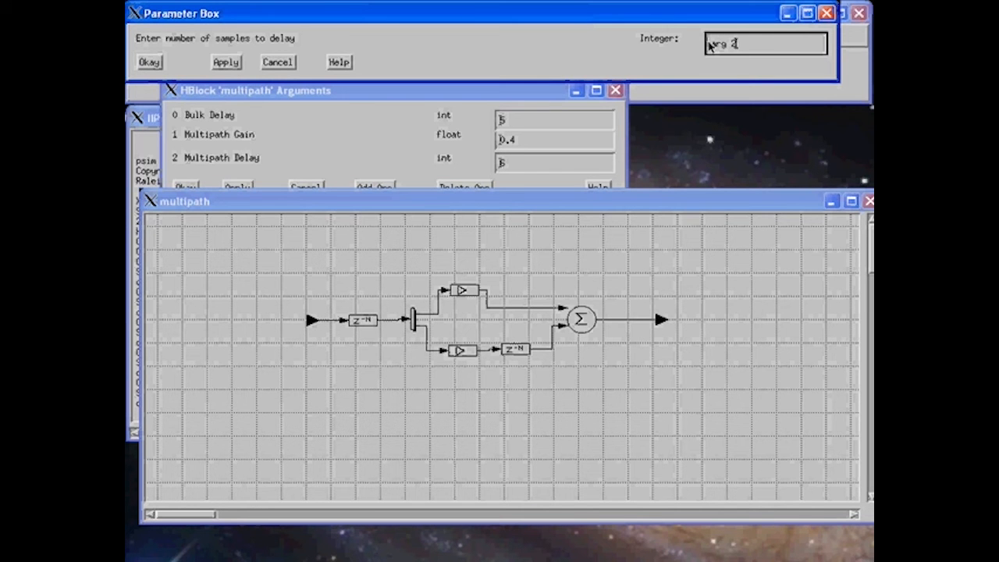
left_click(149, 61)
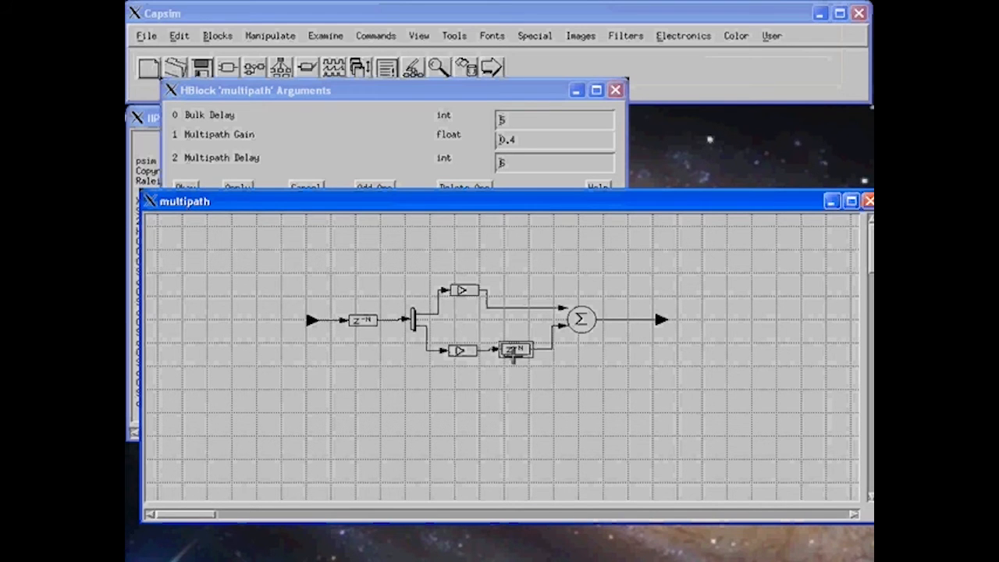
Reopen the lower delay block's parameters to verify the arg 2 link, then cancel.
right_click(508, 352)
left_click(539, 391)
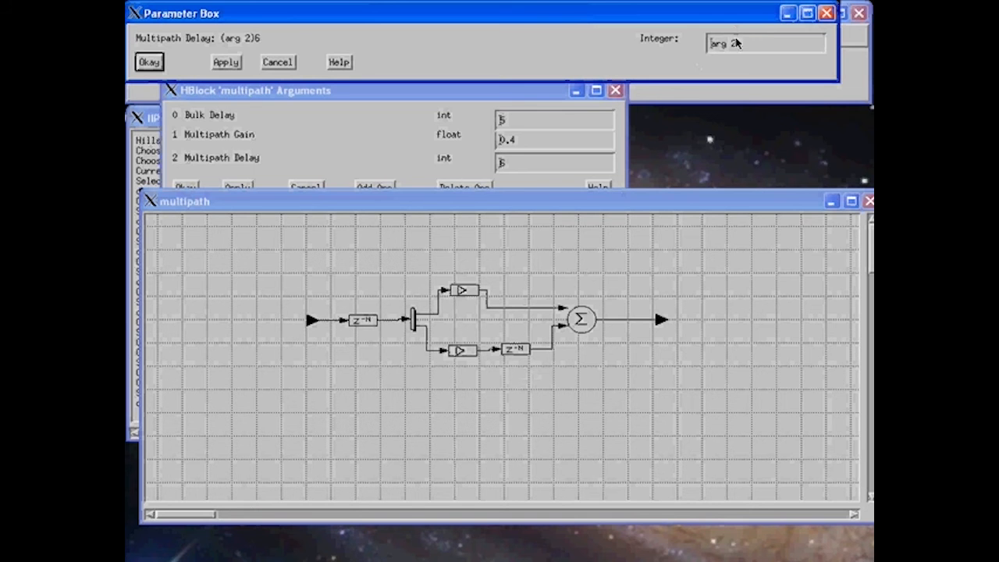
left_click(278, 62)
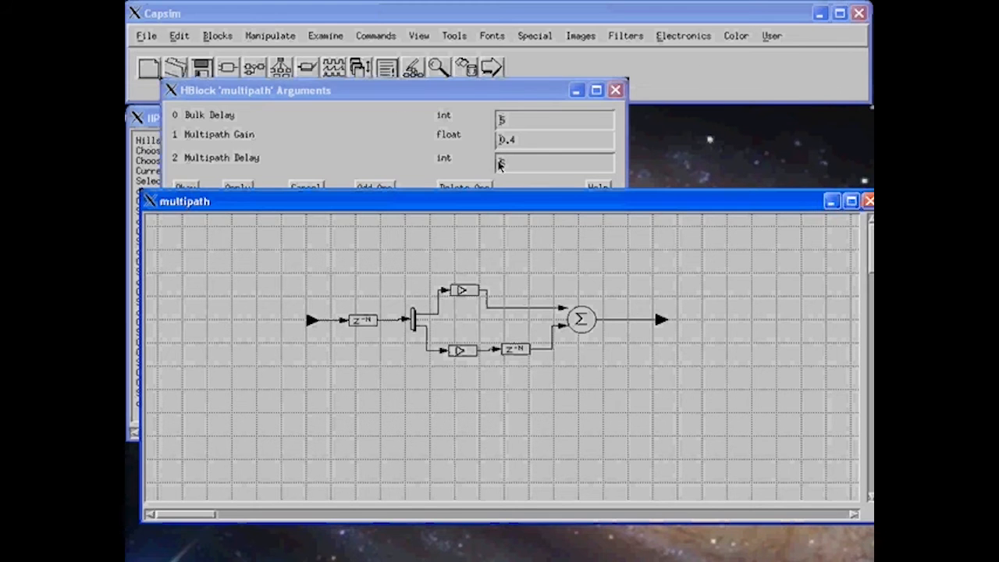
Move the HBlock Arguments dialog aside, save the multipath HBlock, and cancel the dialog.
left_click(428, 107)
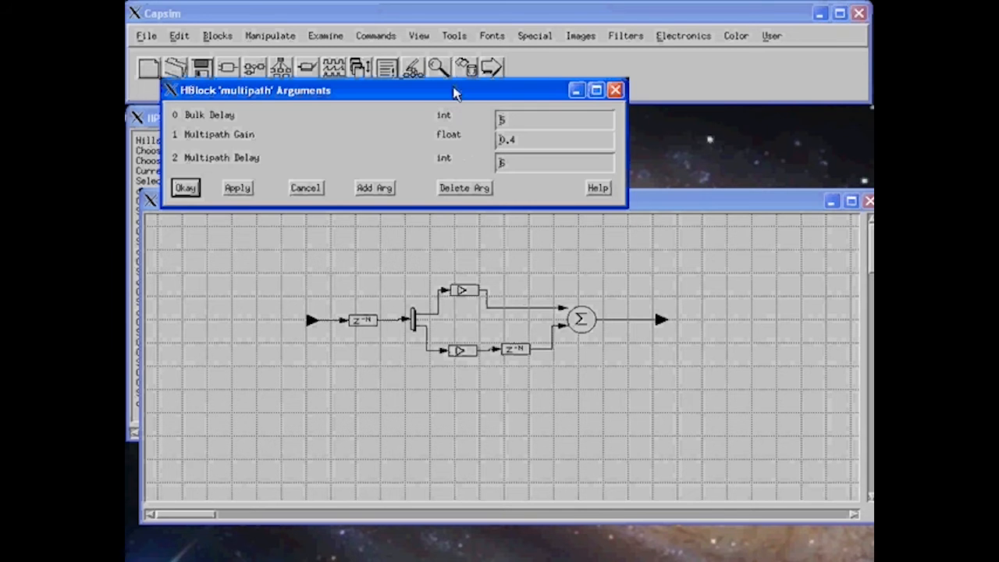
left_click_drag(455, 91, 472, 154)
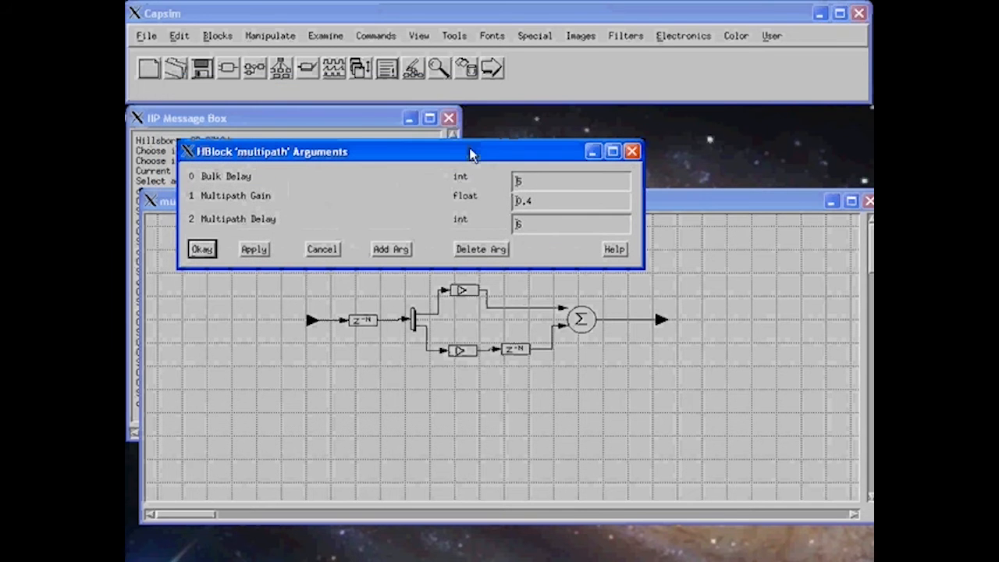
left_click(202, 70)
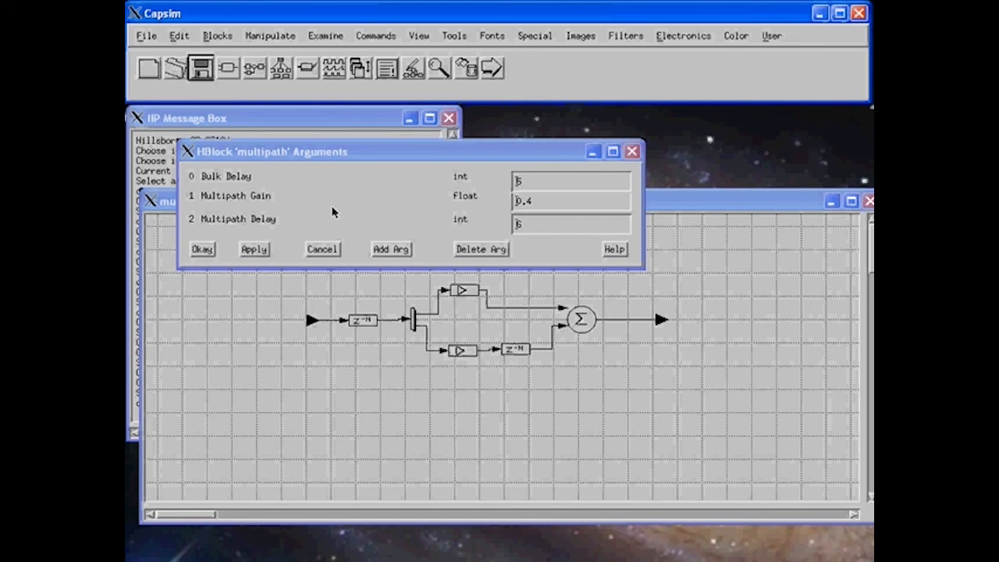
left_click(321, 249)
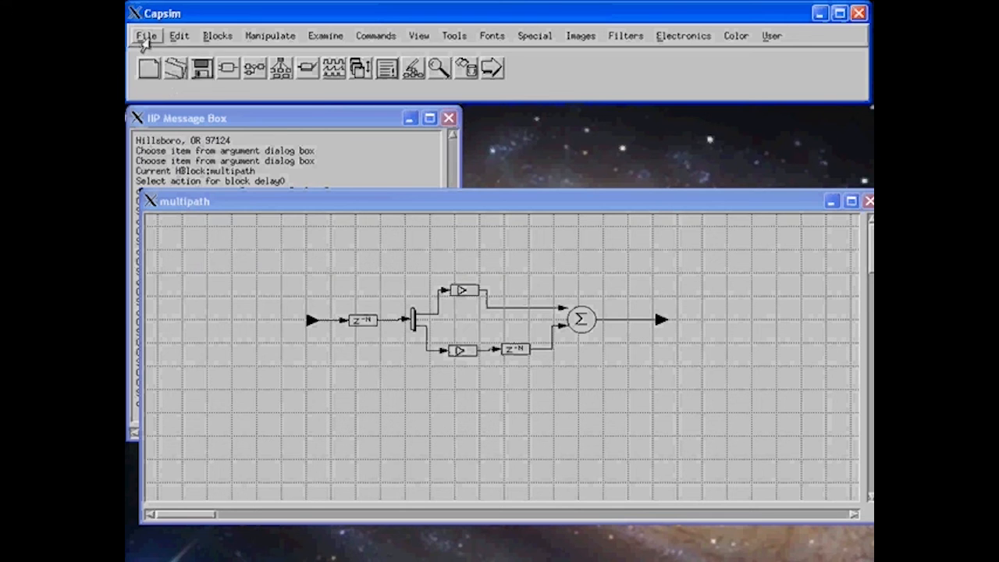
Clear all diagrams and open the tut5 model from the Topology List.
left_click(145, 36)
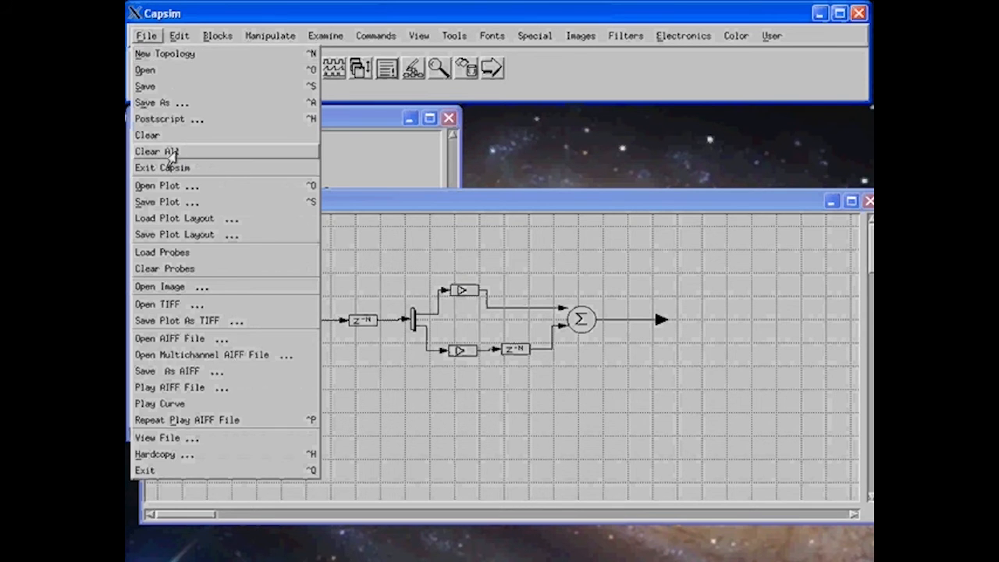
left_click(170, 152)
left_click(179, 71)
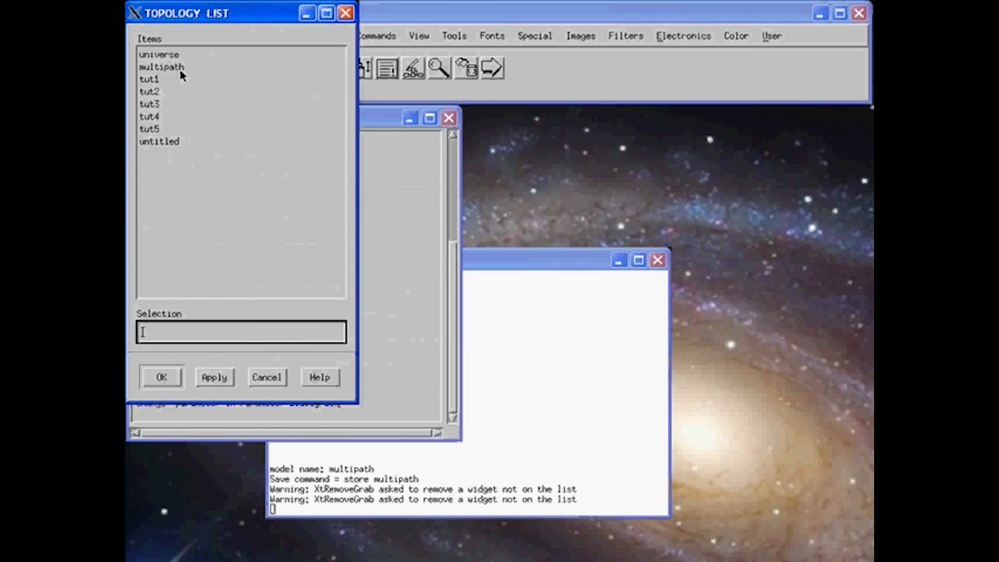
left_click(166, 131)
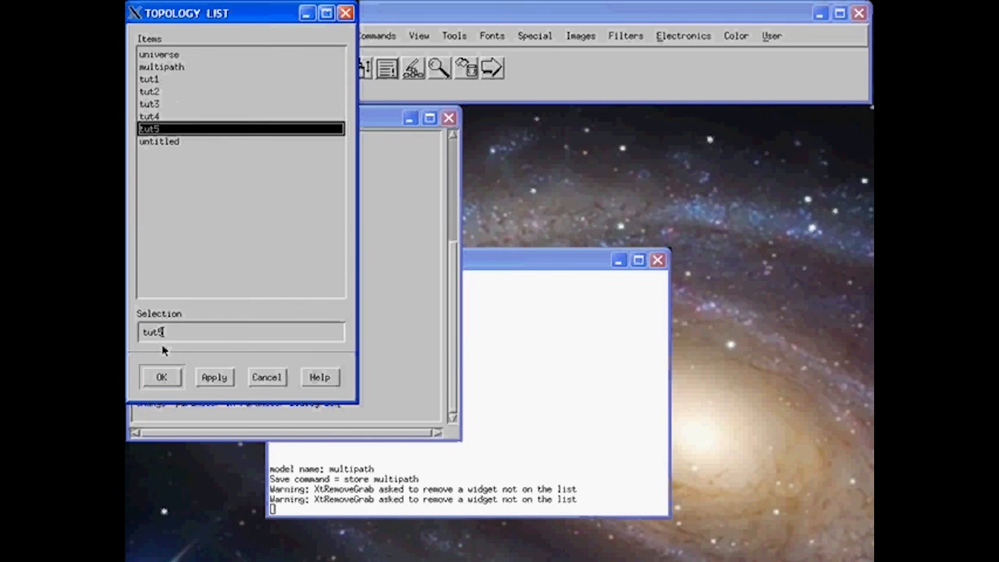
left_click(162, 376)
left_click_drag(290, 17, 301, 127)
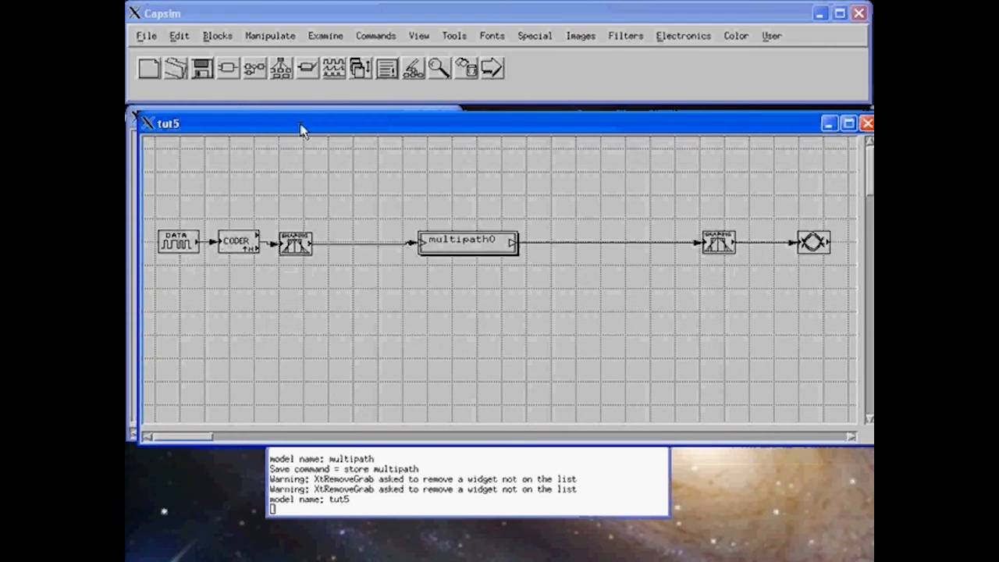
Change multipath0's Multipath Gain from 0.4 to 0 in tut5.
right_click(460, 242)
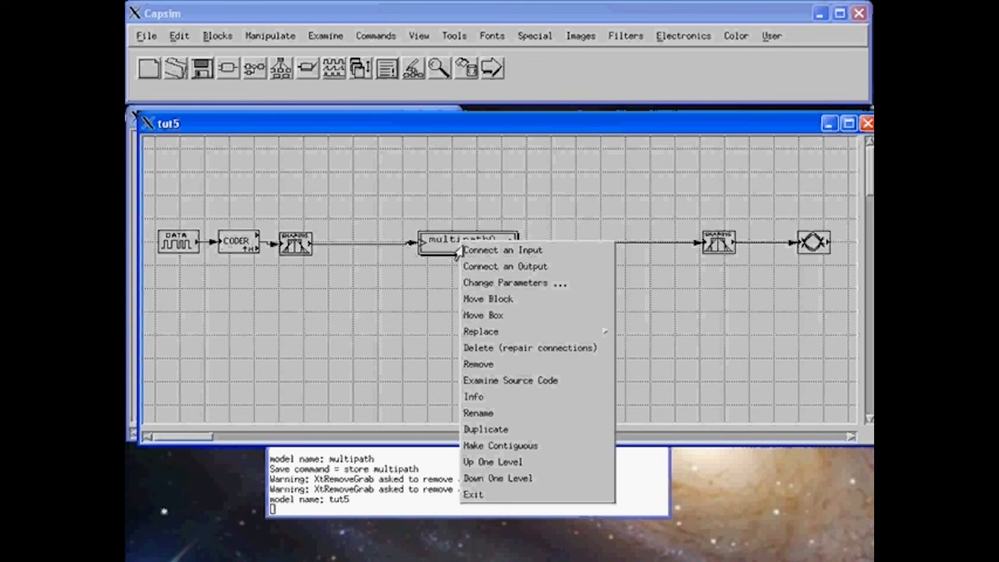
left_click(474, 281)
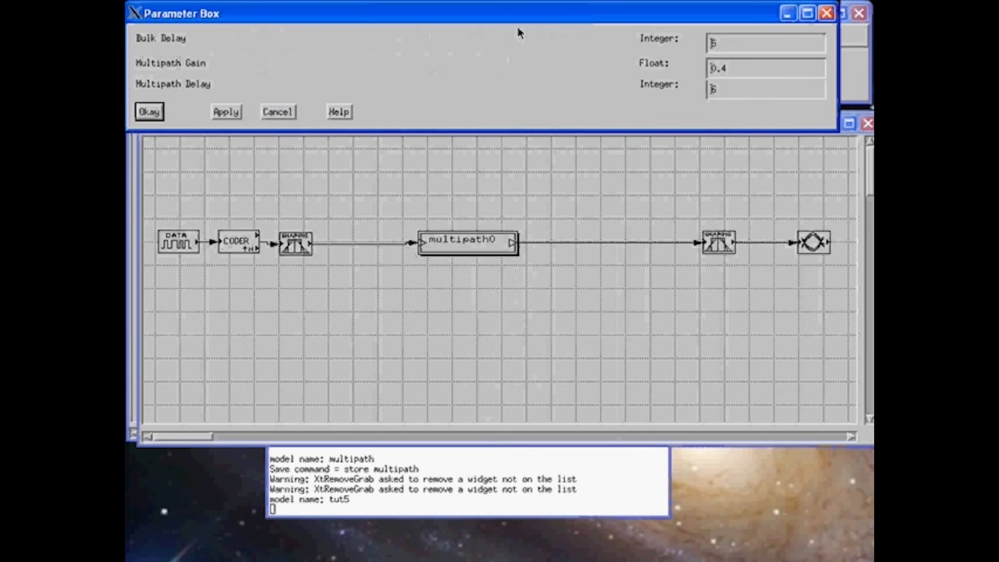
left_click_drag(518, 33, 533, 319)
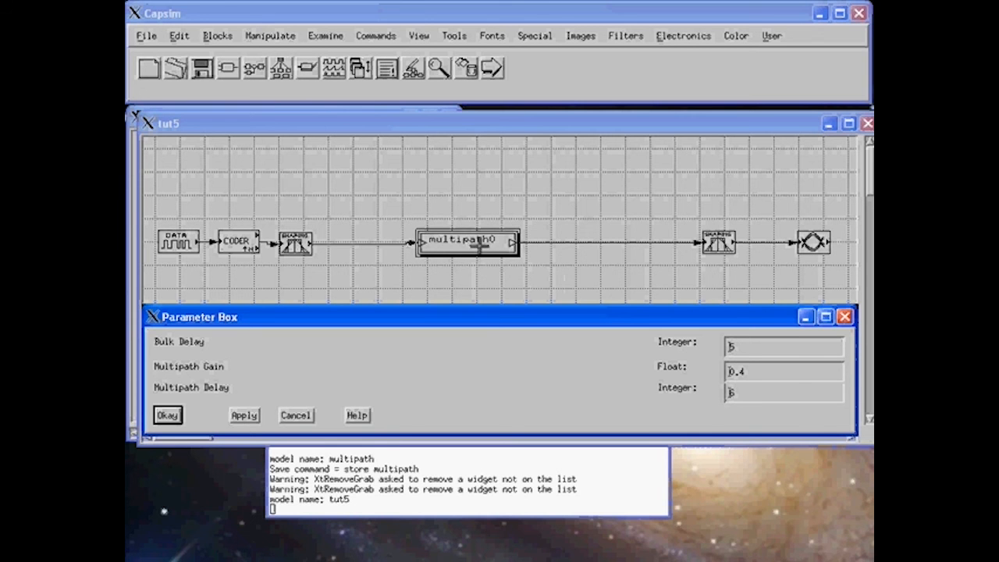
left_click(747, 375)
left_click_drag(747, 374, 728, 373)
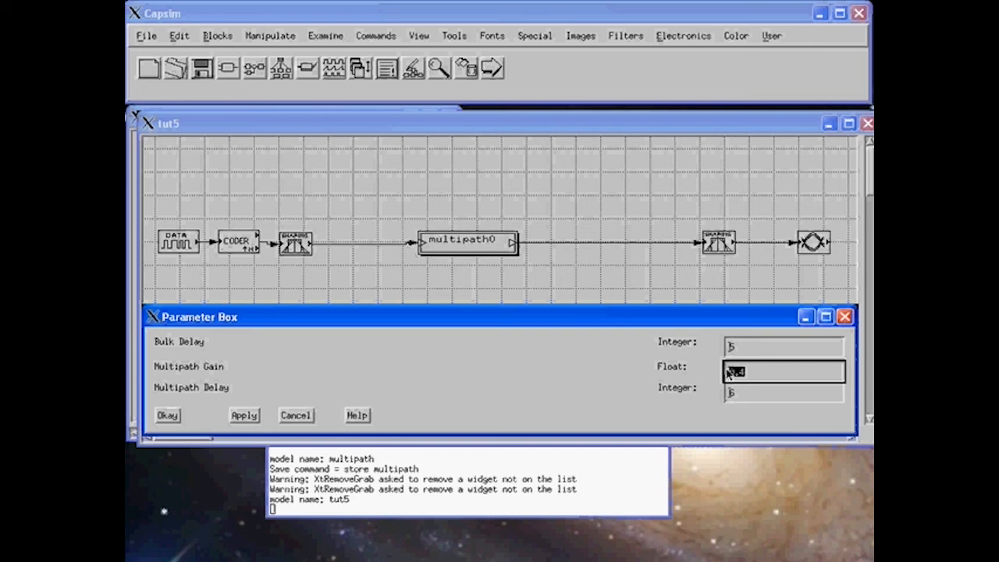
type("0")
left_click(163, 416)
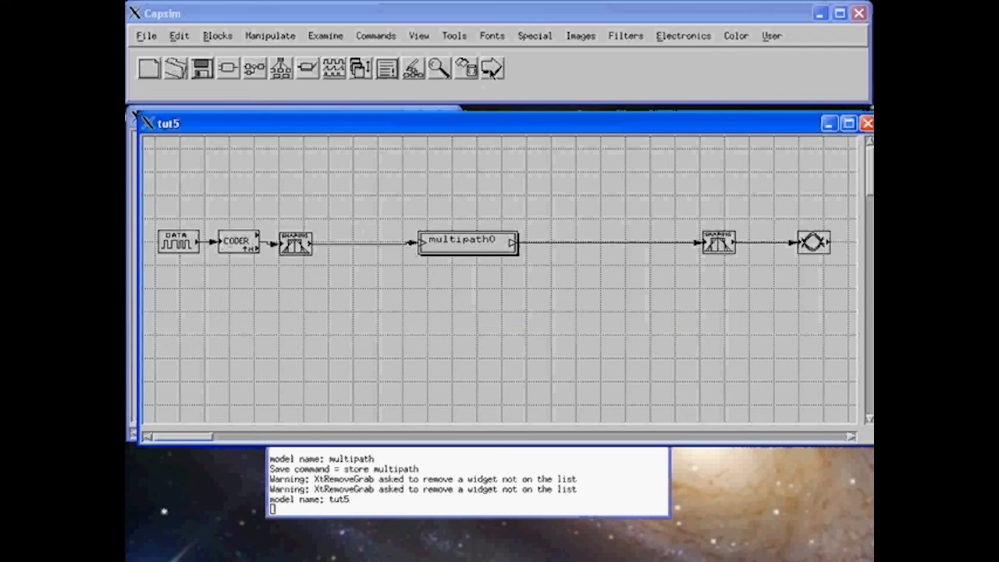
Move the clean gain-0 eye plot down and restore multipath0's Multipath Gain to 0.4.
left_click_drag(320, 13, 322, 242)
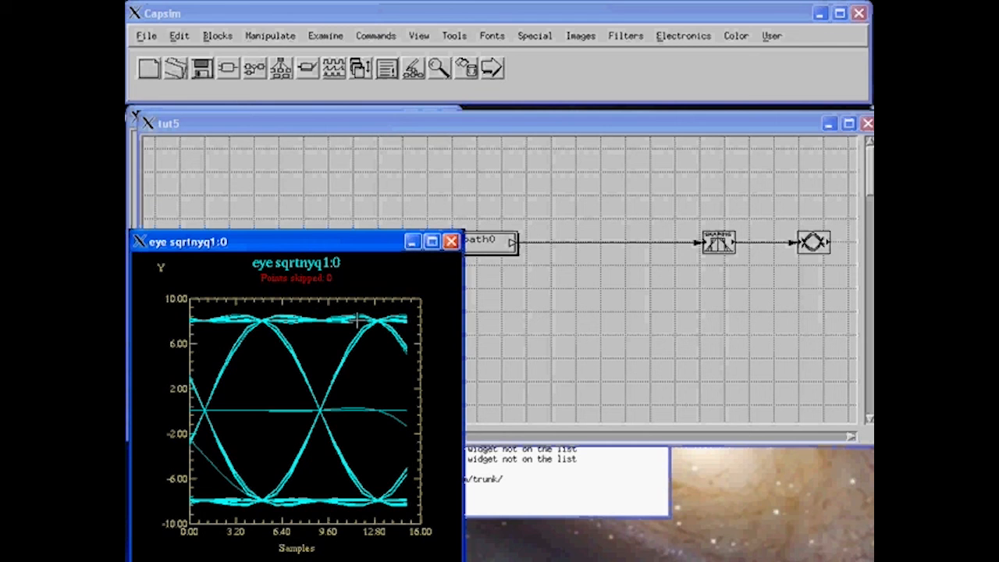
left_click(551, 305)
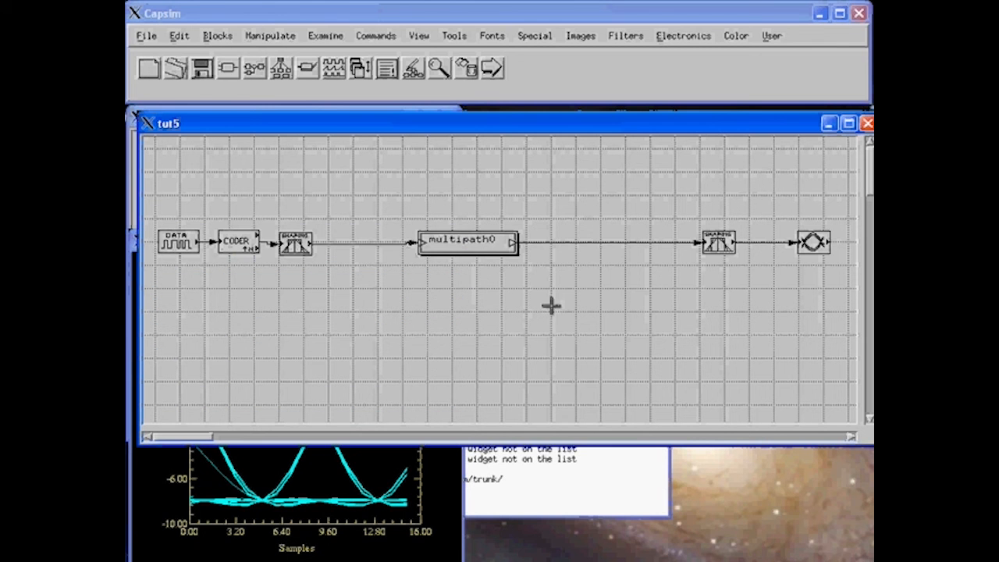
right_click(478, 251)
left_click(515, 288)
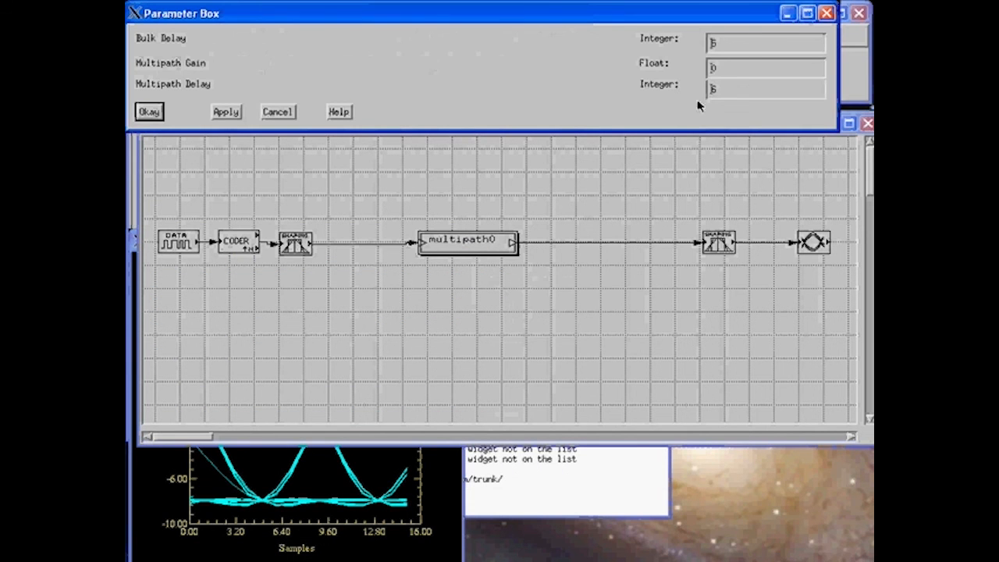
left_click_drag(726, 73, 707, 72)
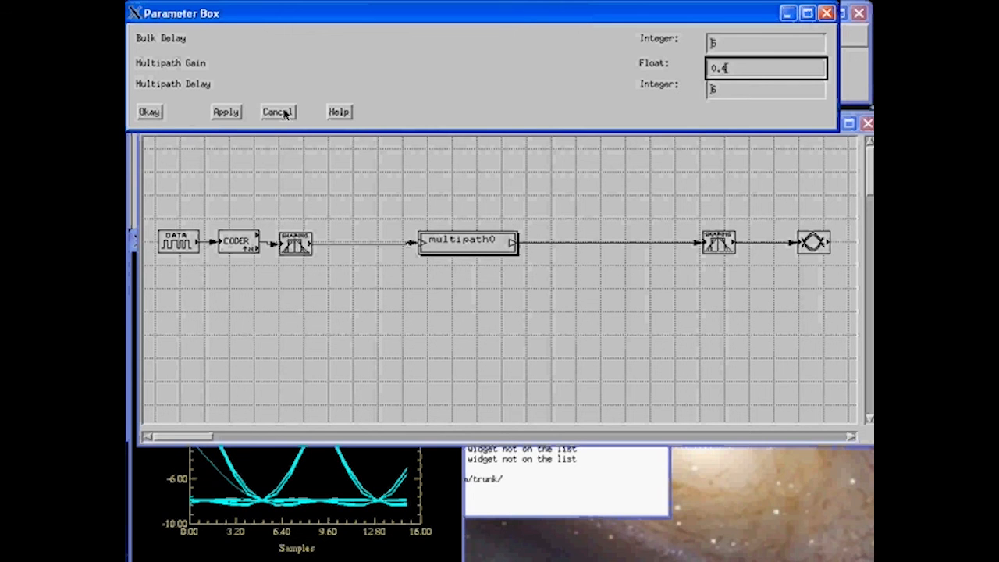
left_click(149, 111)
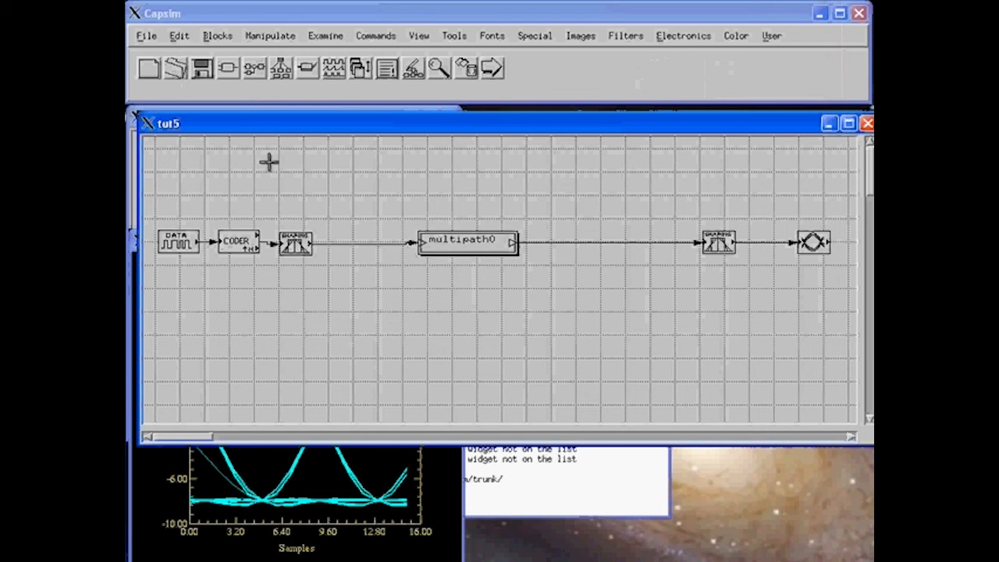
Rerun the simulation with gain 0.4 and place the new eye diagram beside the clean one.
left_click(497, 75)
left_click_drag(352, 31, 691, 255)
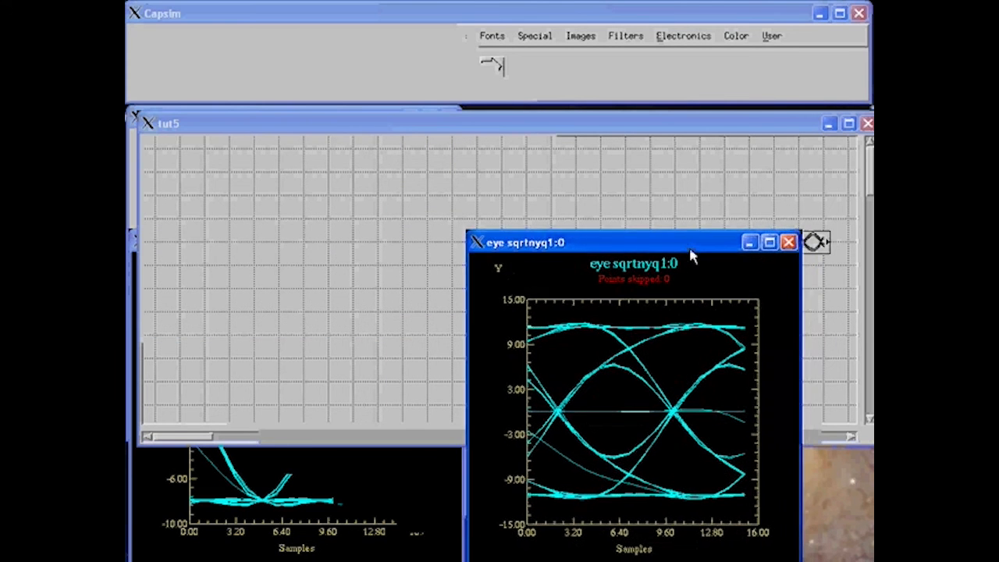
left_click(452, 481)
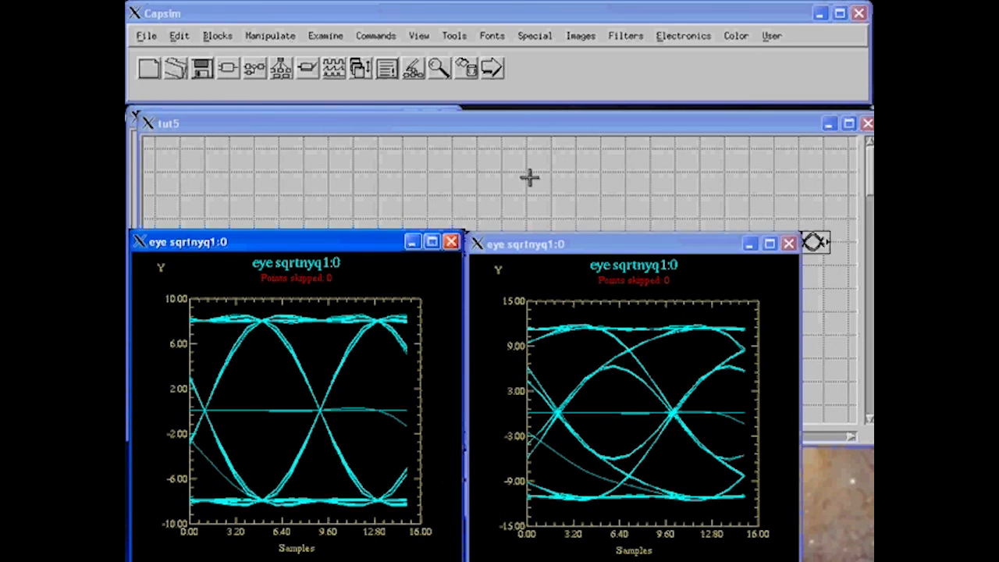
left_click(522, 138)
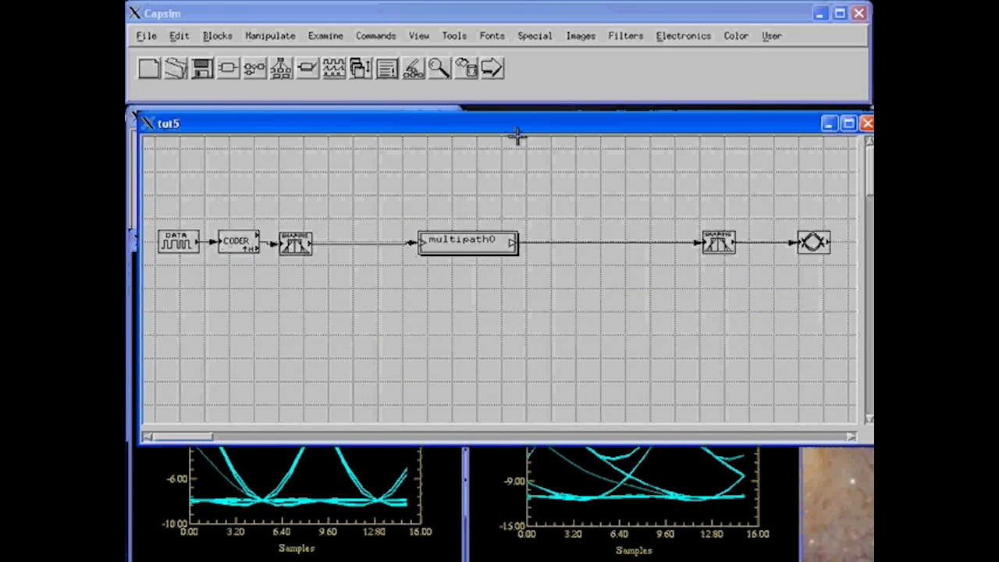
Save the modified model as tut6 via File > Save As.
left_click(145, 37)
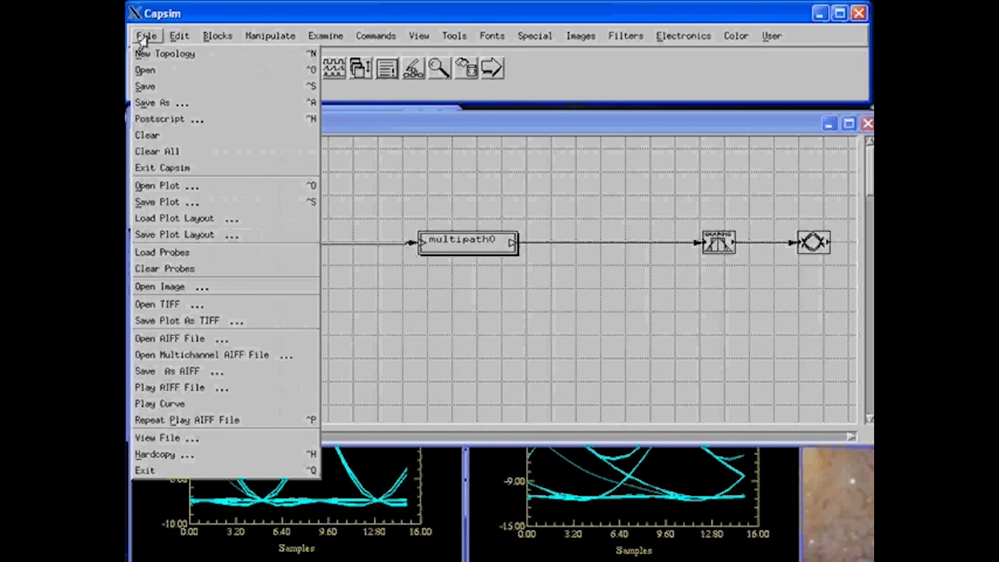
left_click(149, 103)
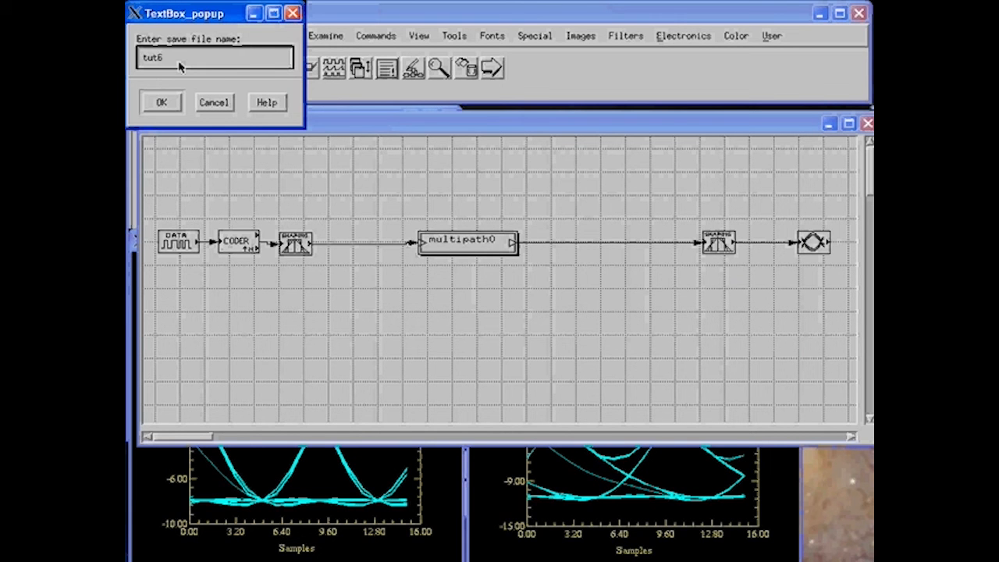
left_click(165, 101)
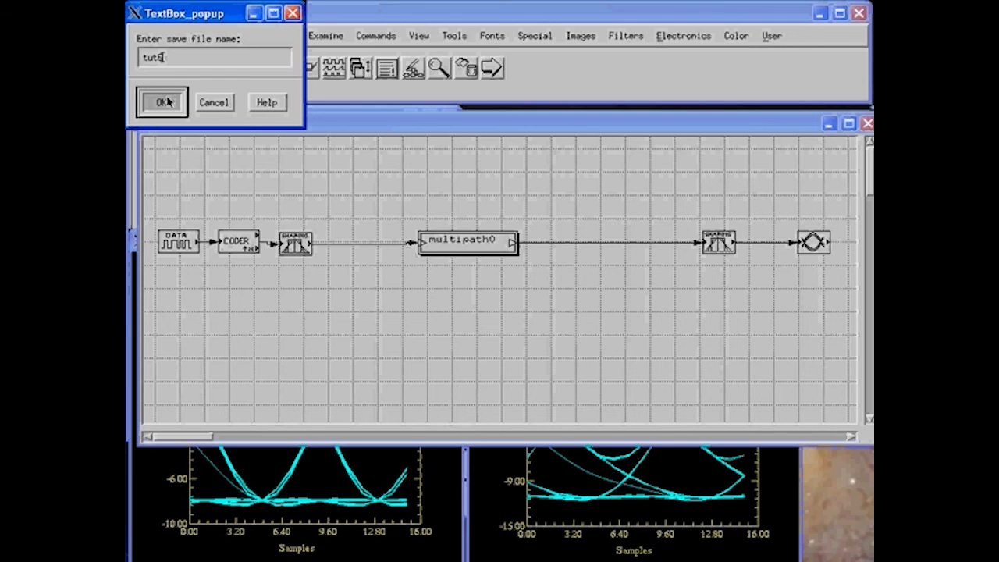